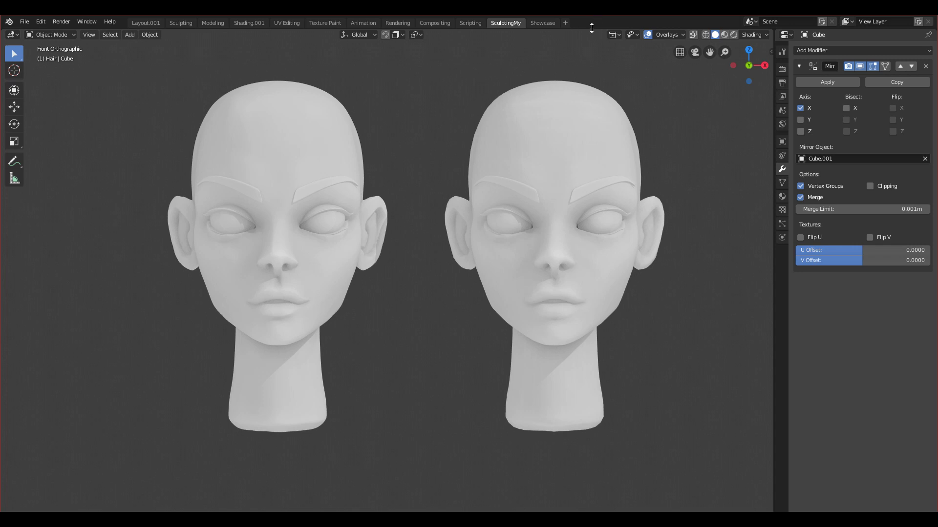
- Start animation playback with both sculpted heads shown side by side
key(space)
key(space)
- Stop playback, maximize the 3D viewport and orbit around both heads
key(ctrl+space)
scroll(736, 296, down, 2)
shift+middle_drag(718, 298, 629, 319)
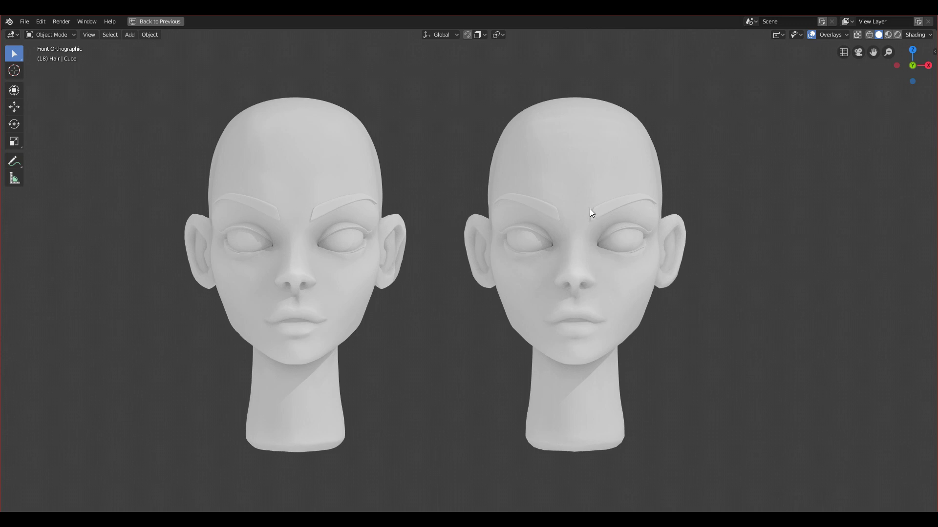
scroll(586, 223, up, 1)
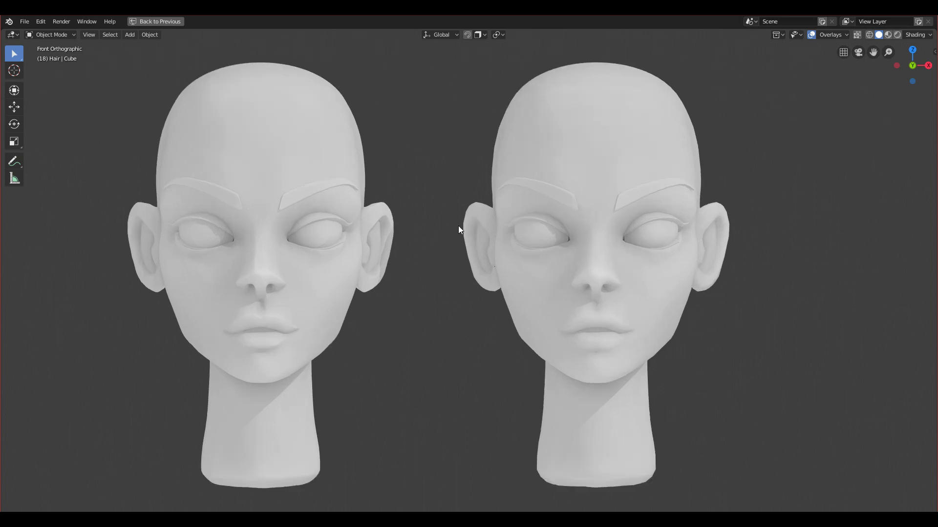
scroll(423, 261, down, 1)
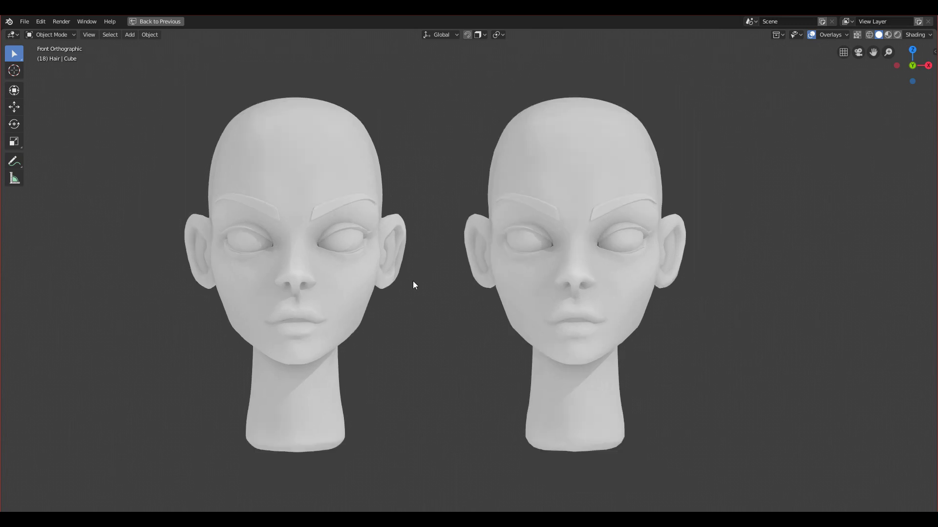
middle_drag(425, 283, 401, 292)
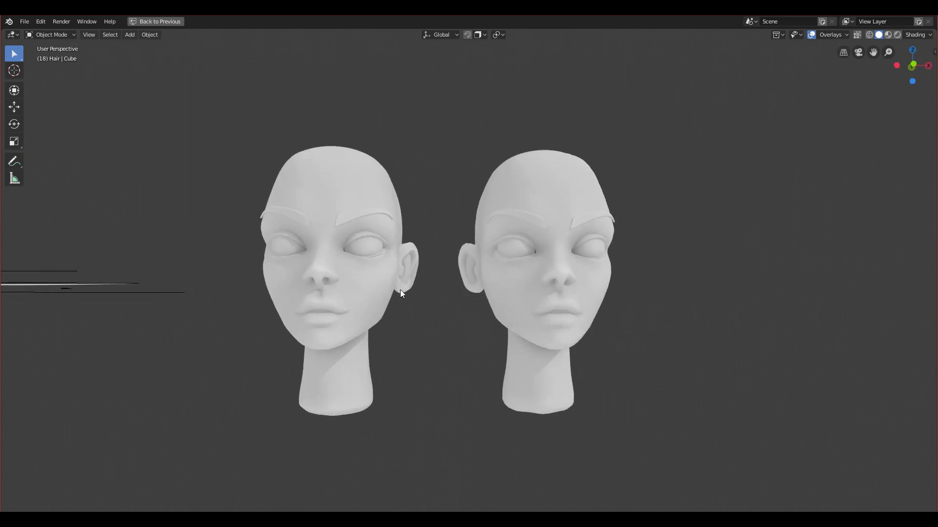
- Snap to the front view and reframe both heads, shifting them right
key(KP_1)
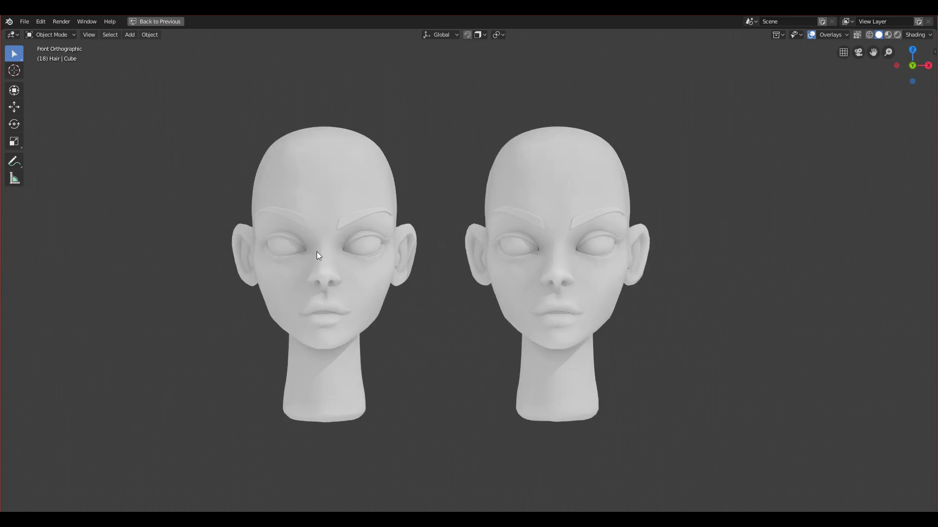
scroll(335, 257, up, 2)
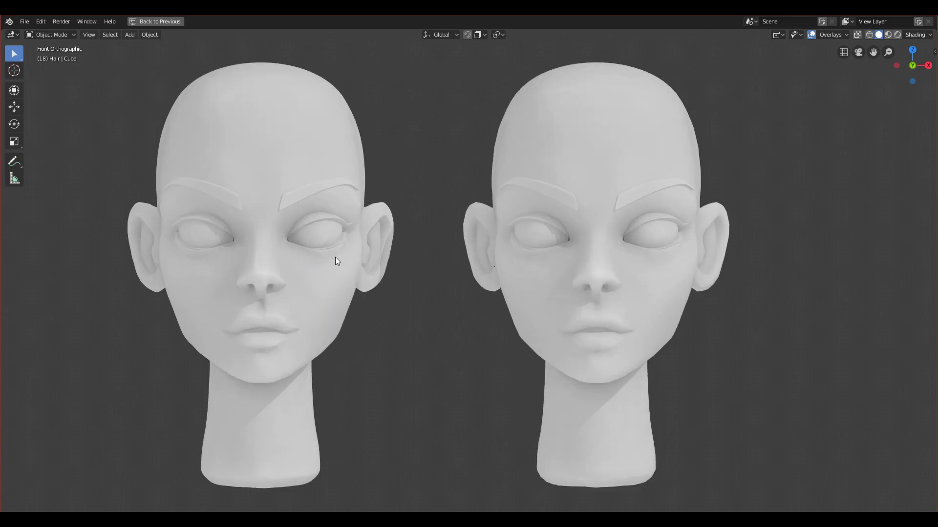
scroll(312, 183, down, 1)
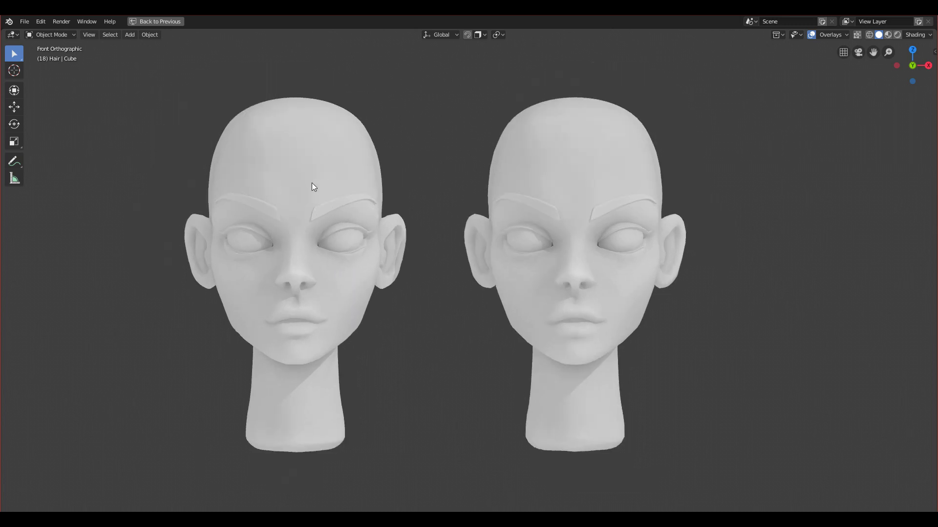
scroll(356, 172, down, 3)
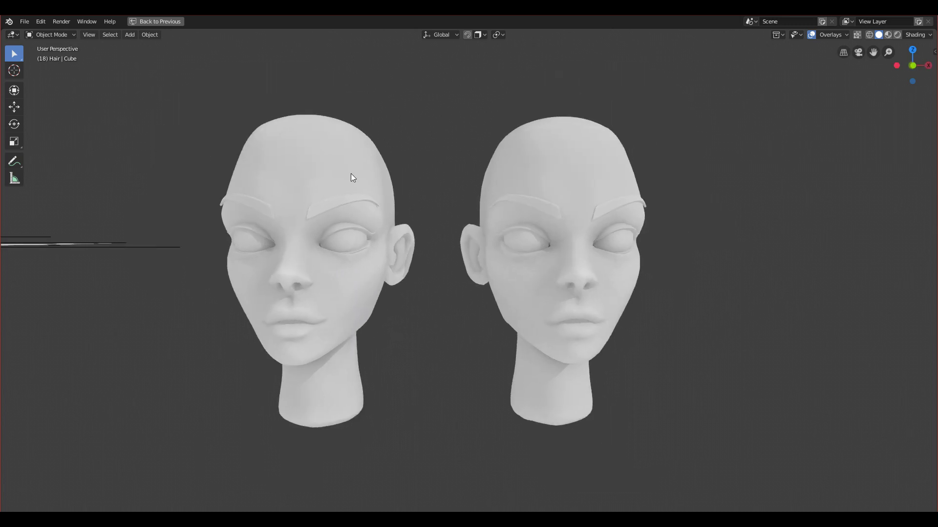
scroll(342, 203, up, 1)
scroll(327, 215, up, 2)
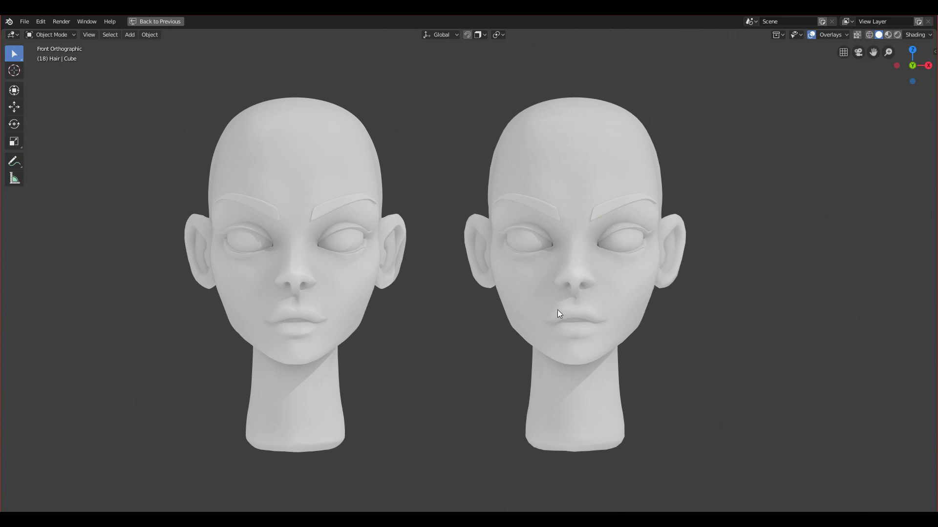
shift+middle_drag(558, 311, 583, 301)
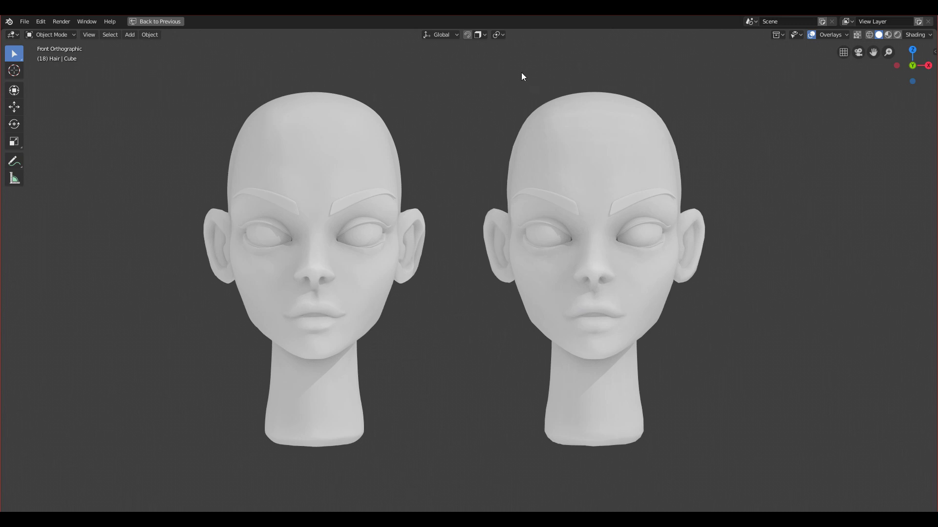
click(551, 129)
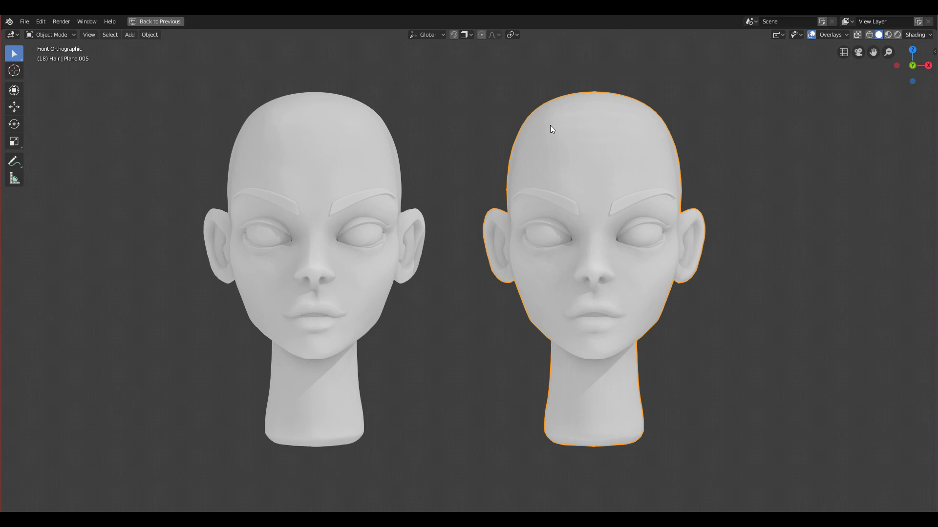
scroll(541, 194, up, 1)
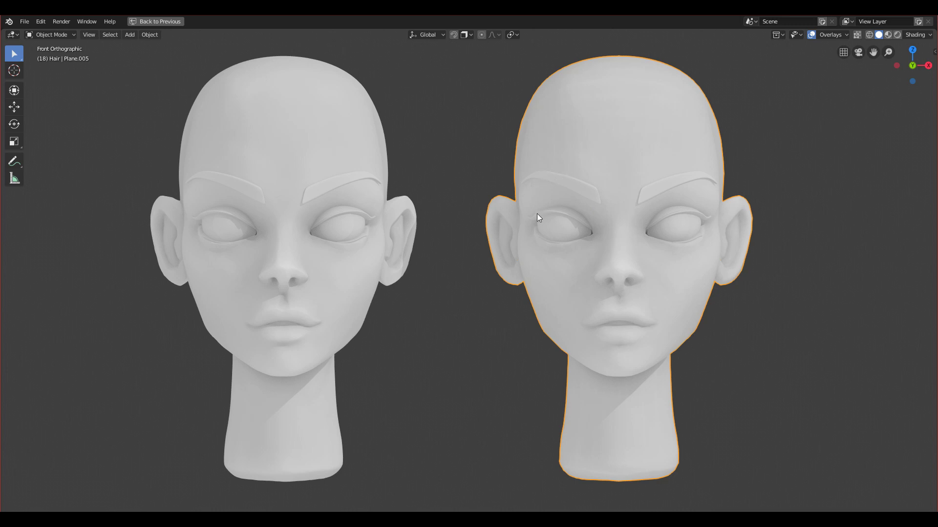
shift+middle_drag(538, 242, 546, 246)
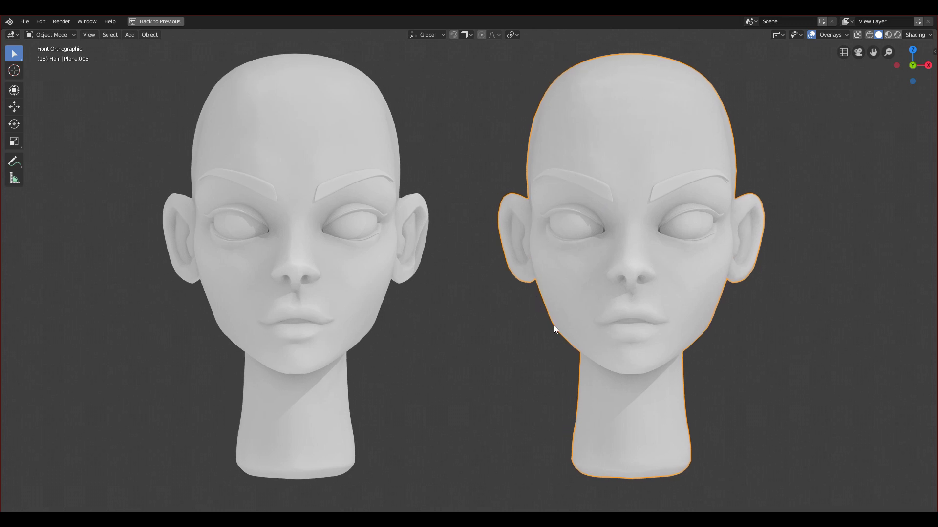
scroll(479, 310, up, 1)
scroll(464, 285, down, 1)
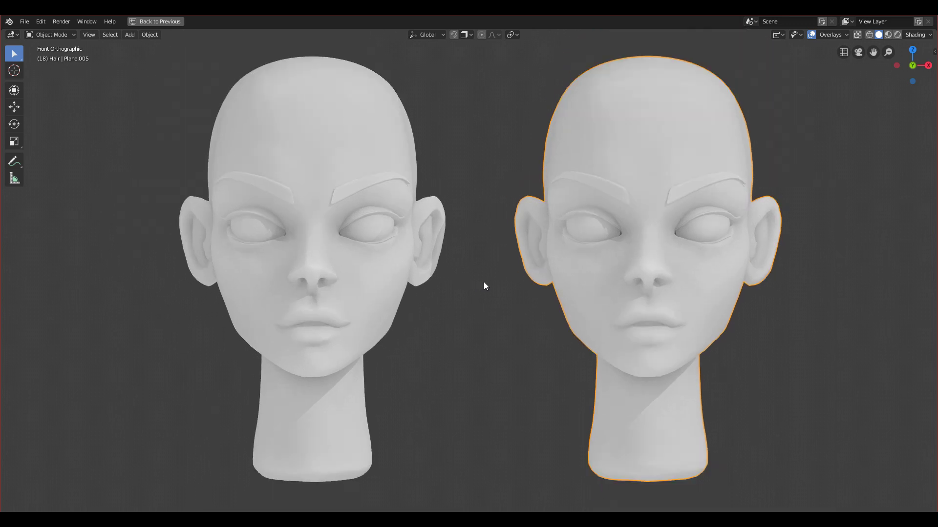
click(333, 137)
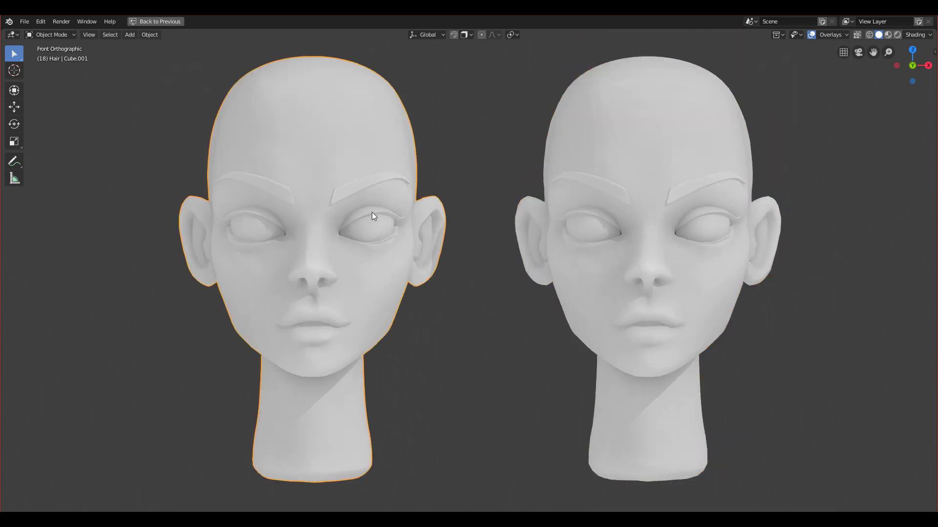
click(679, 102)
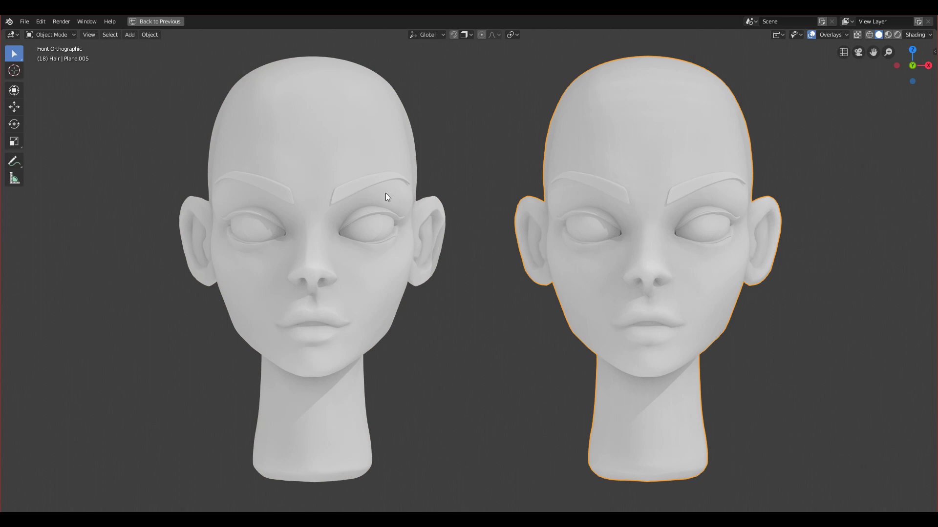
shift+middle_drag(385, 193, 441, 186)
click(359, 143)
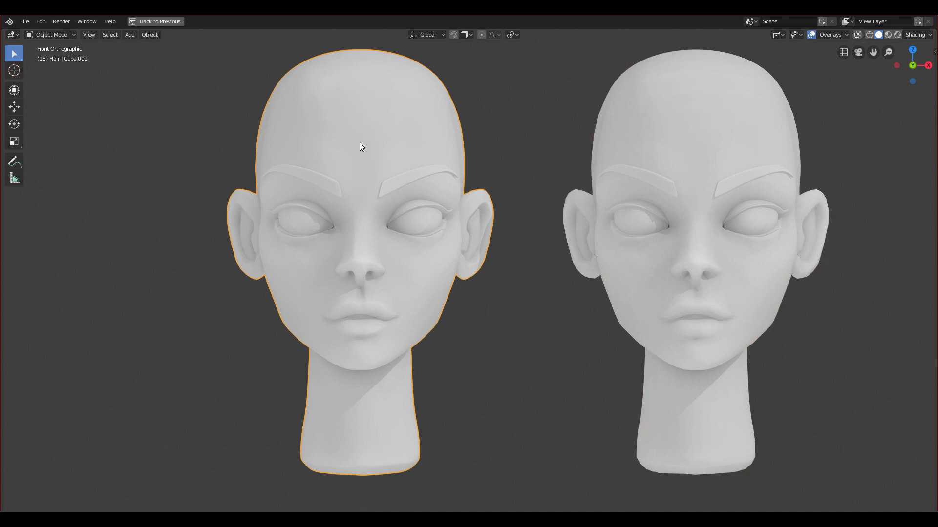
scroll(469, 180, down, 3)
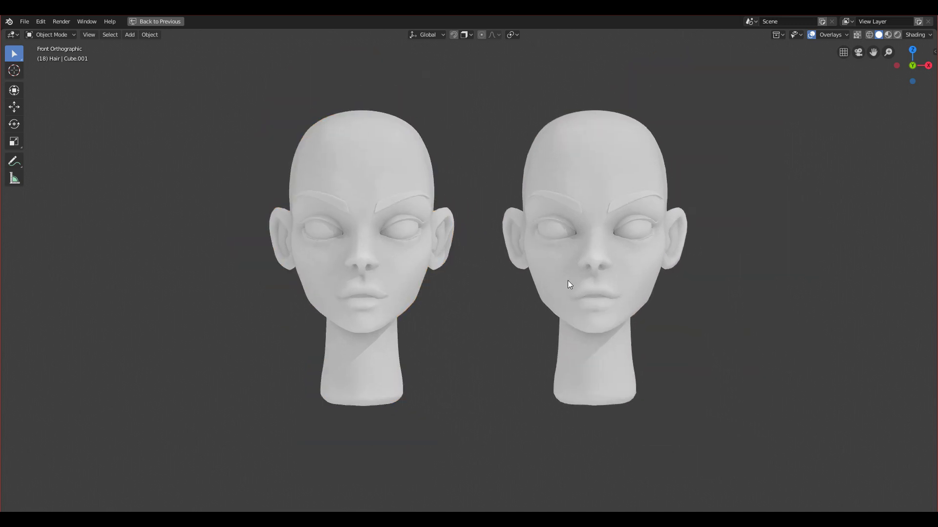
scroll(304, 154, up, 1)
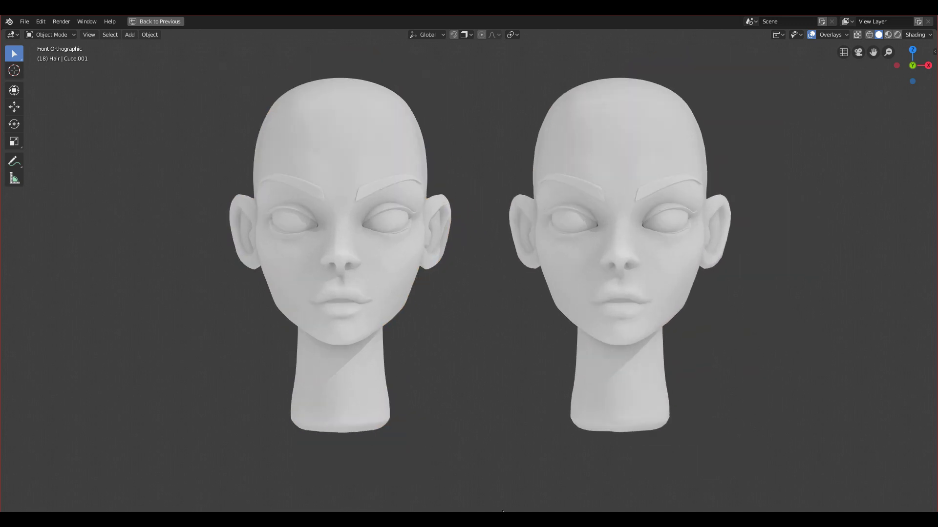
key(w)
- Box-select the left head, then the right head, and clear the selection
drag(194, 56, 462, 471)
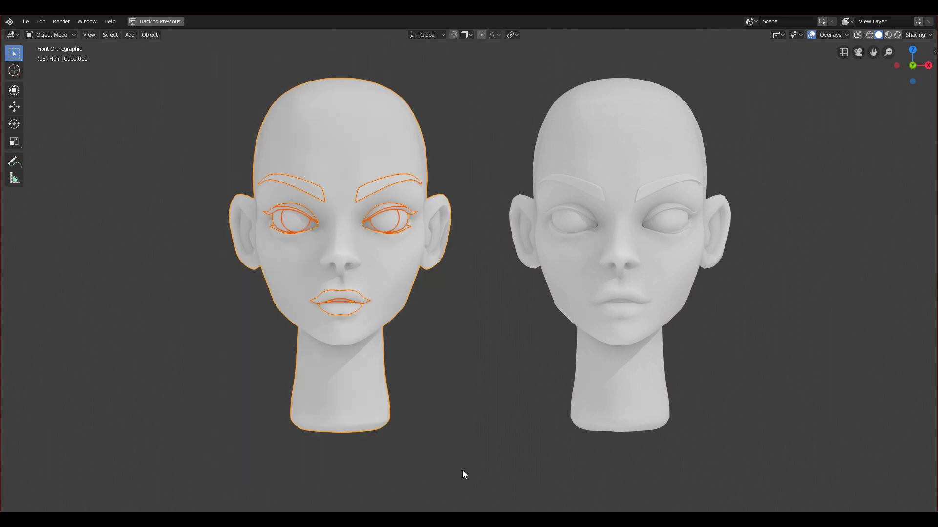
click(245, 184)
drag(196, 62, 464, 470)
scroll(465, 463, up, 1)
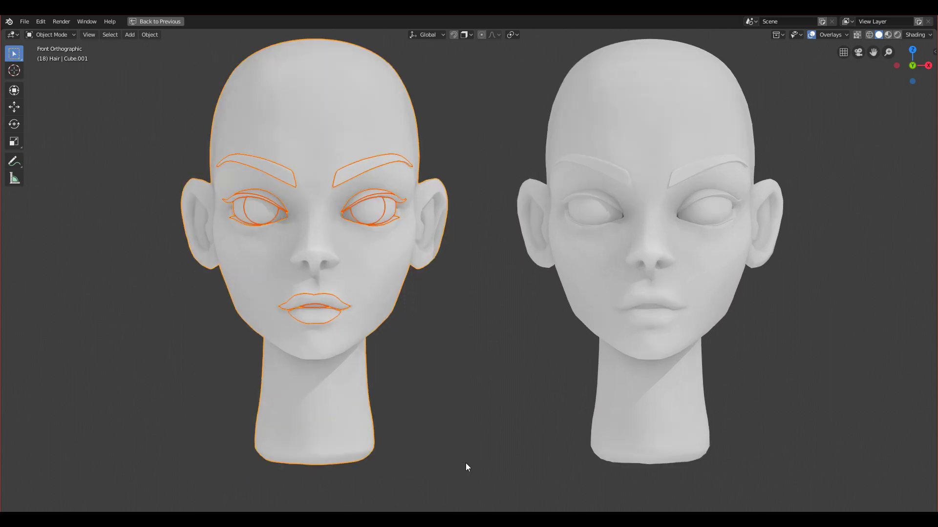
click(465, 463)
scroll(538, 234, down, 1)
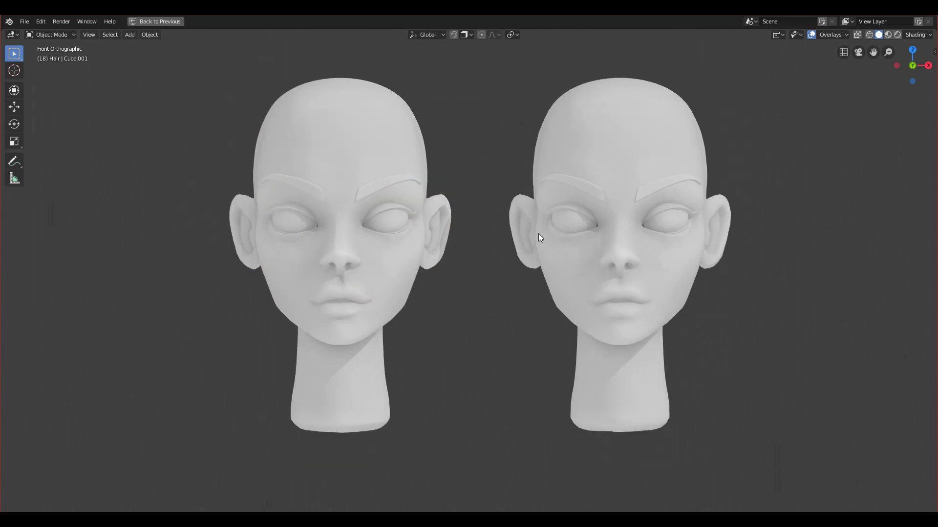
drag(539, 104, 751, 501)
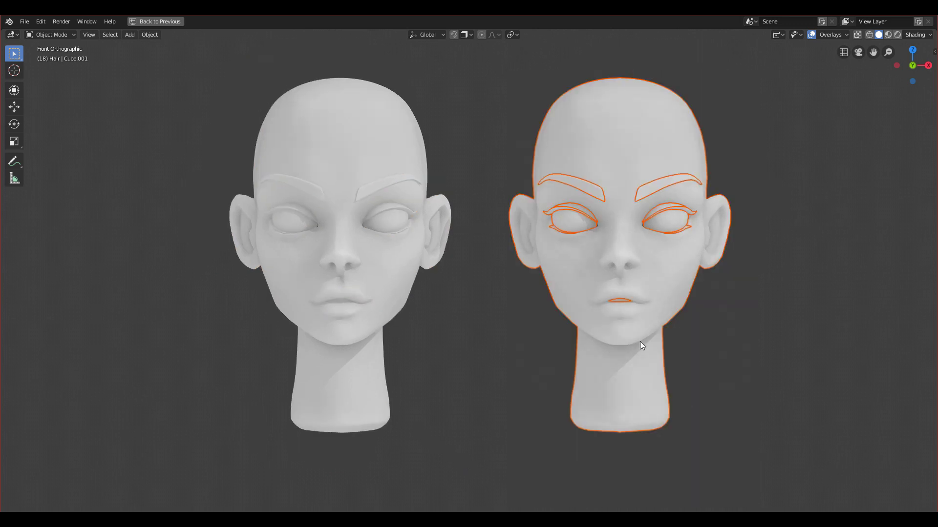
key(alt+a)
- Orbit around the heads, return to front view and recentre both with nothing selected
middle_drag(605, 342, 628, 368)
middle_drag(559, 329, 490, 334)
key(KP_1)
scroll(542, 303, up, 3)
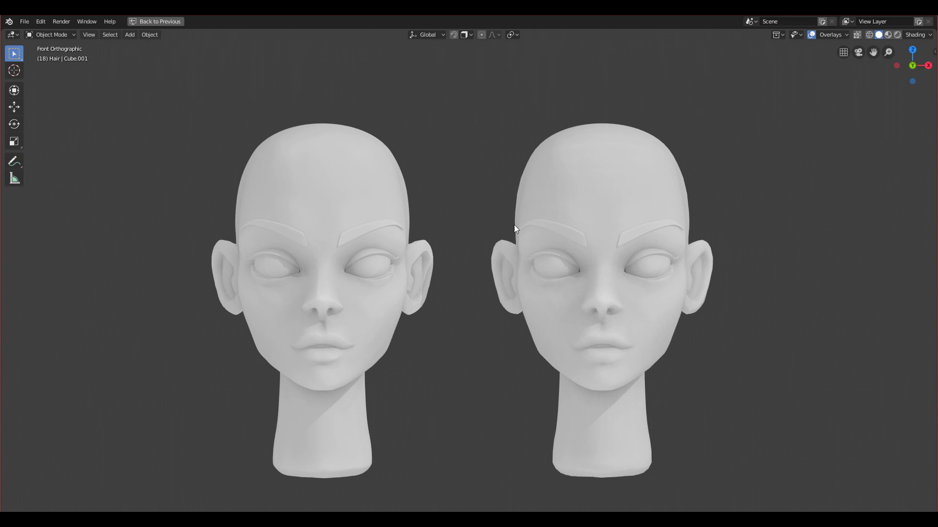
drag(466, 101, 438, 474)
drag(188, 107, 461, 483)
click(460, 457)
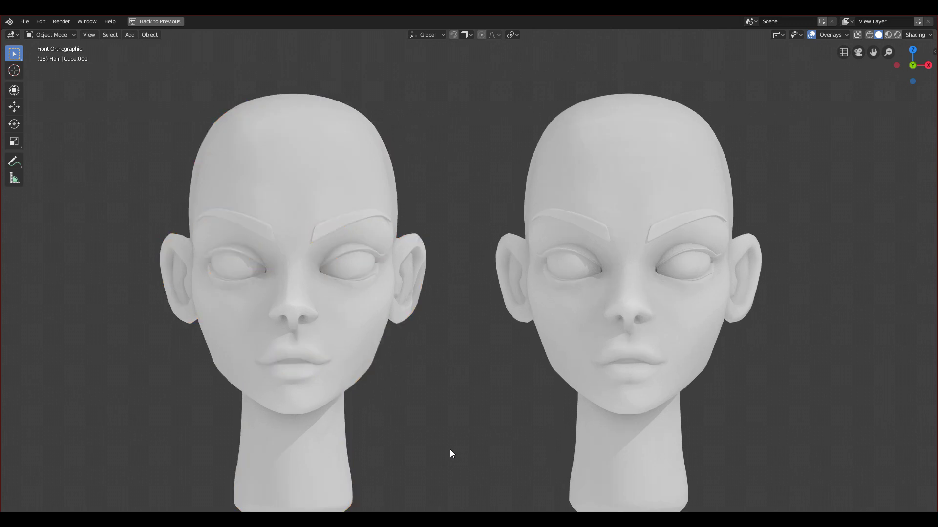
scroll(450, 450, up, 2)
scroll(471, 343, down, 2)
shift+middle_drag(470, 341, 463, 375)
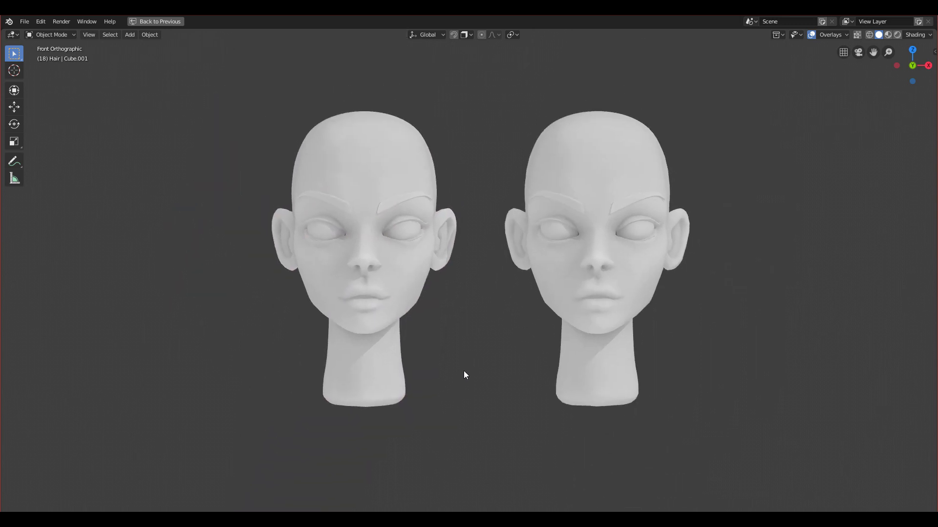
- Select the dense sculpted head on the left and zoom in on both heads
click(347, 144)
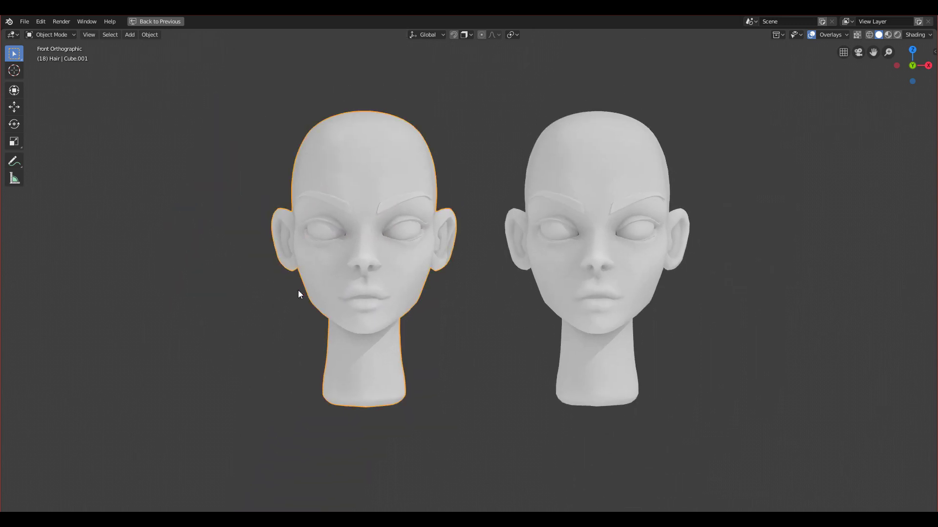
scroll(377, 323, up, 2)
shift+middle_drag(379, 329, 327, 348)
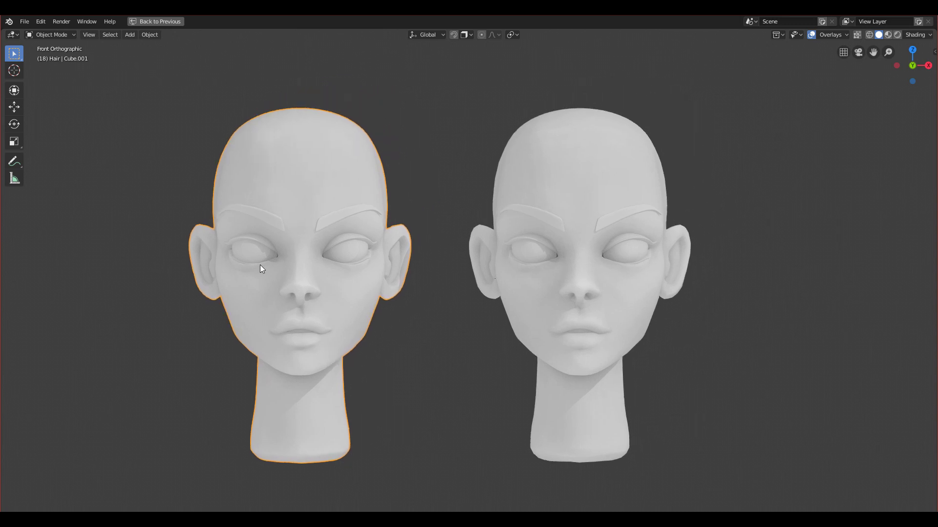
scroll(342, 293, up, 1)
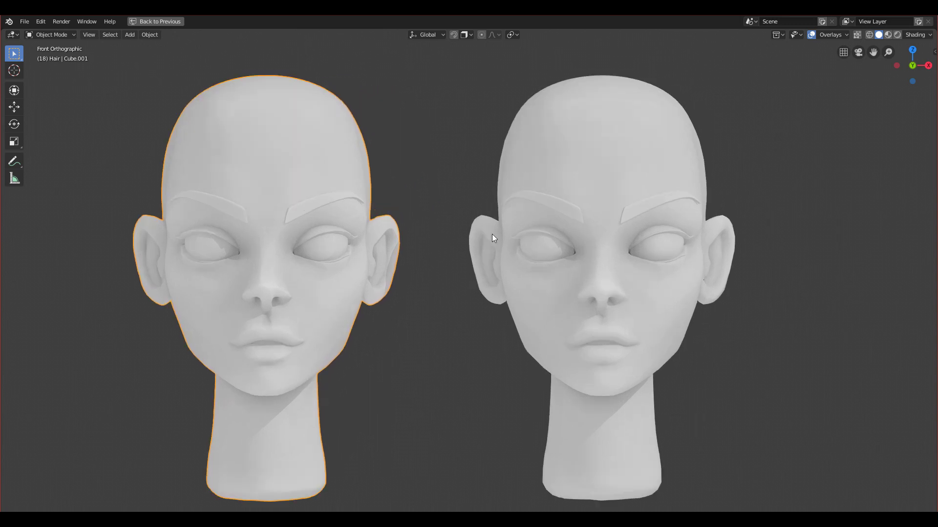
key(ctrl+Tab)
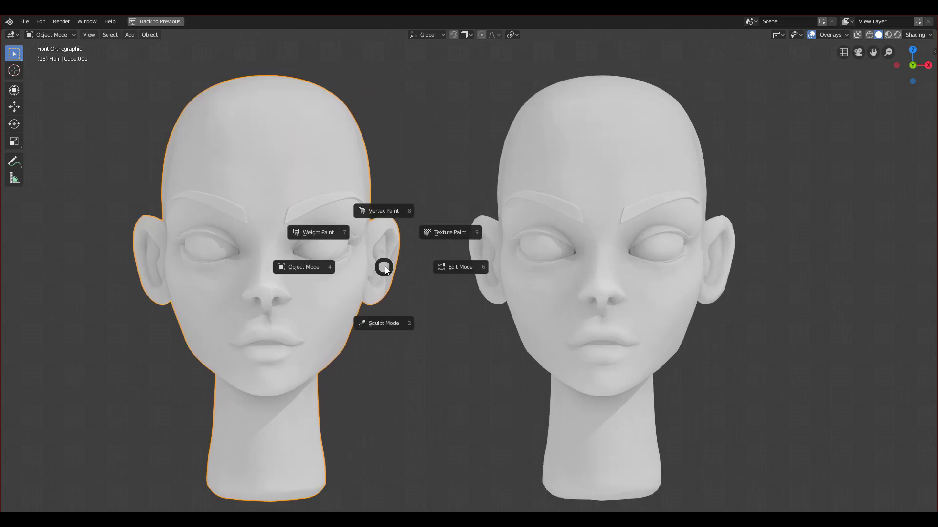
- Put the left head into Edit Mode and deselect all its vertices
click(440, 269)
scroll(429, 289, up, 3)
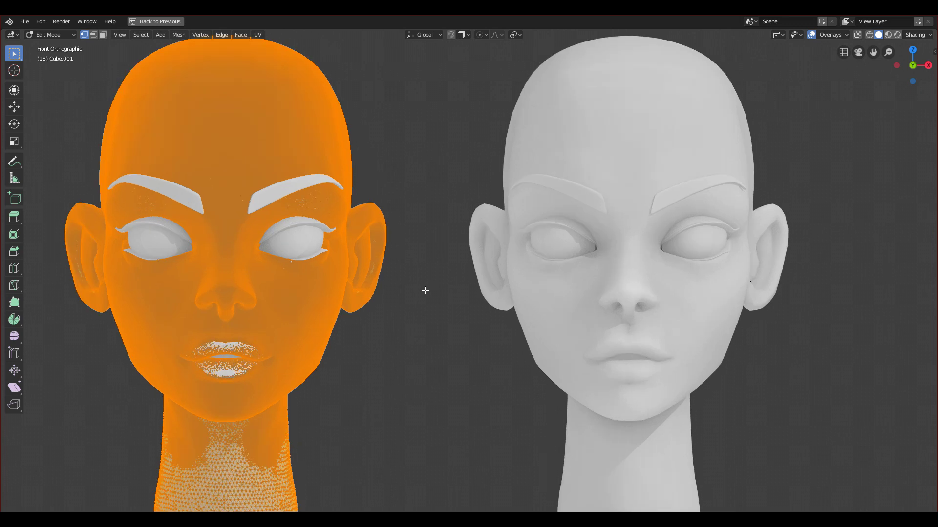
scroll(362, 320, down, 3)
shift+middle_drag(333, 324, 387, 306)
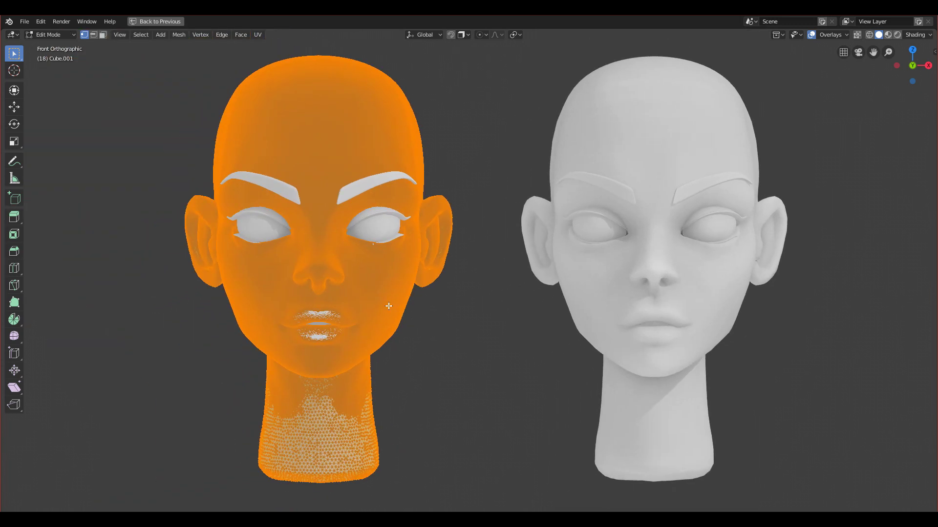
scroll(386, 306, up, 5)
scroll(441, 360, up, 8)
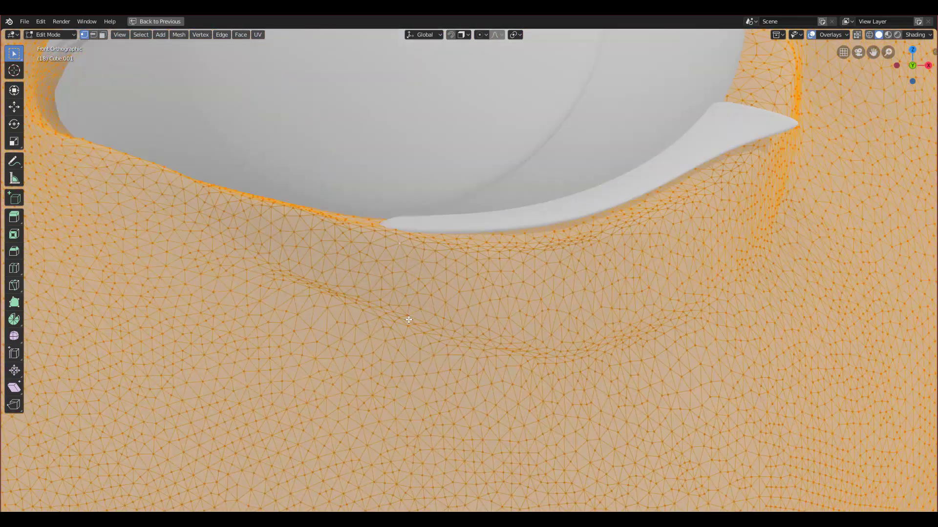
key(alt+a)
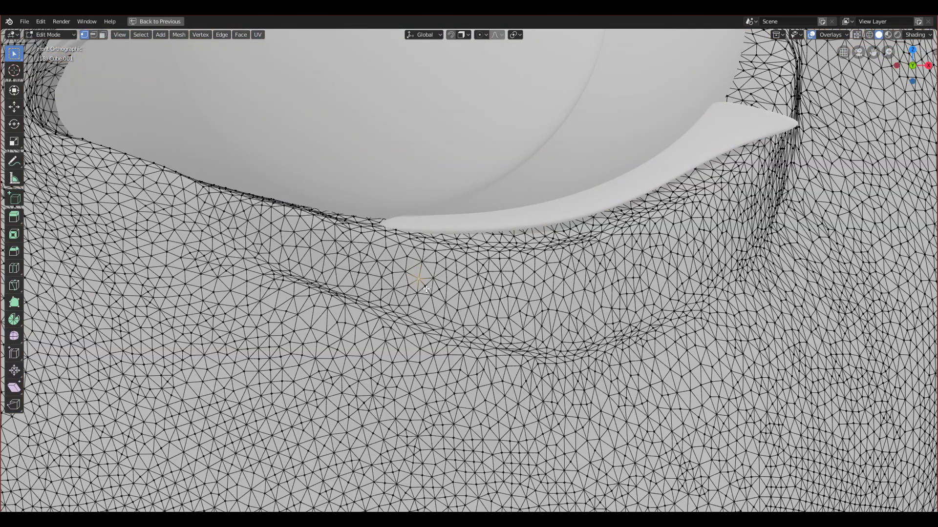
- Zoom and orbit around the dense triangulated face and neck, ending in front view
scroll(420, 288, down, 8)
scroll(431, 304, up, 5)
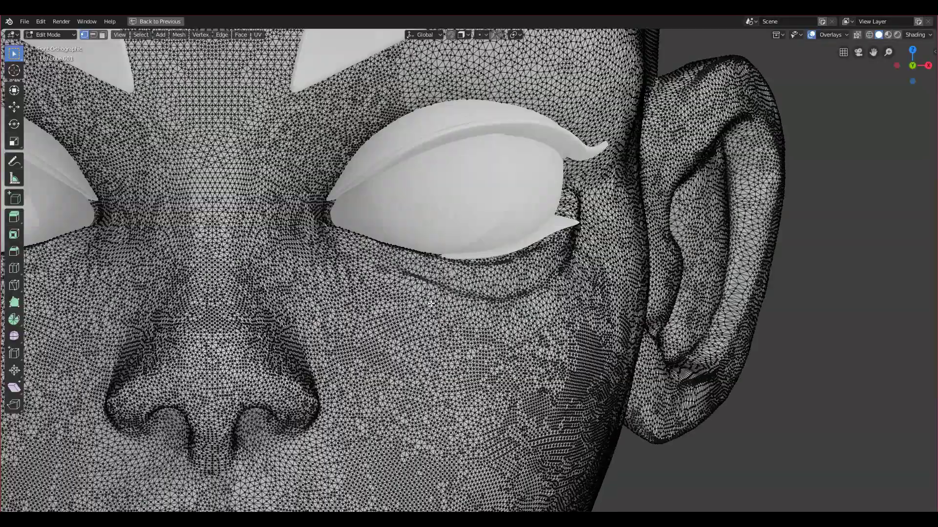
scroll(431, 304, down, 7)
shift+scroll(430, 305, down, 2)
scroll(430, 305, down, 2)
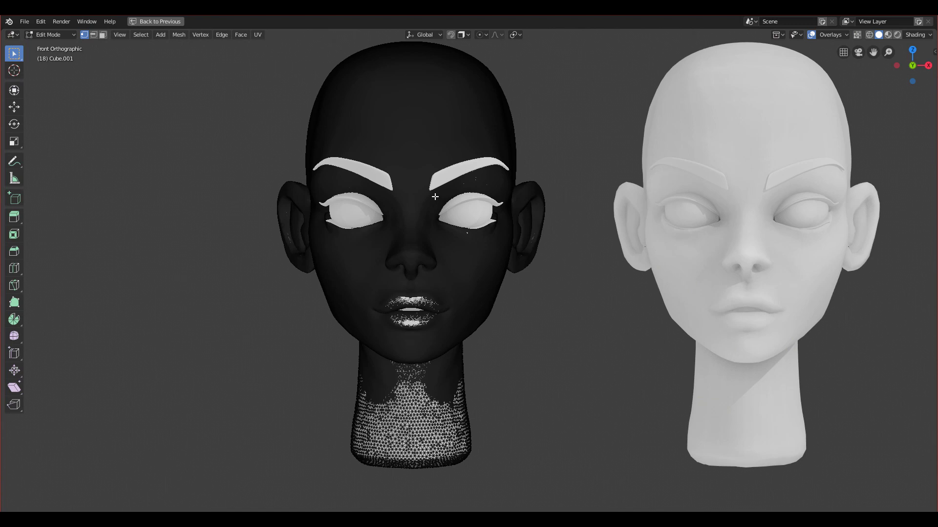
scroll(430, 195, up, 2)
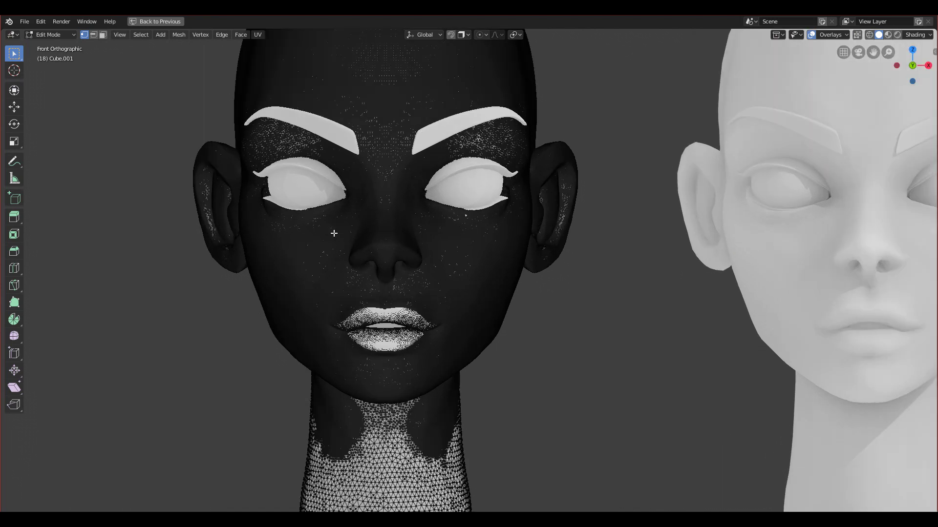
scroll(461, 223, up, 1)
scroll(464, 217, up, 2)
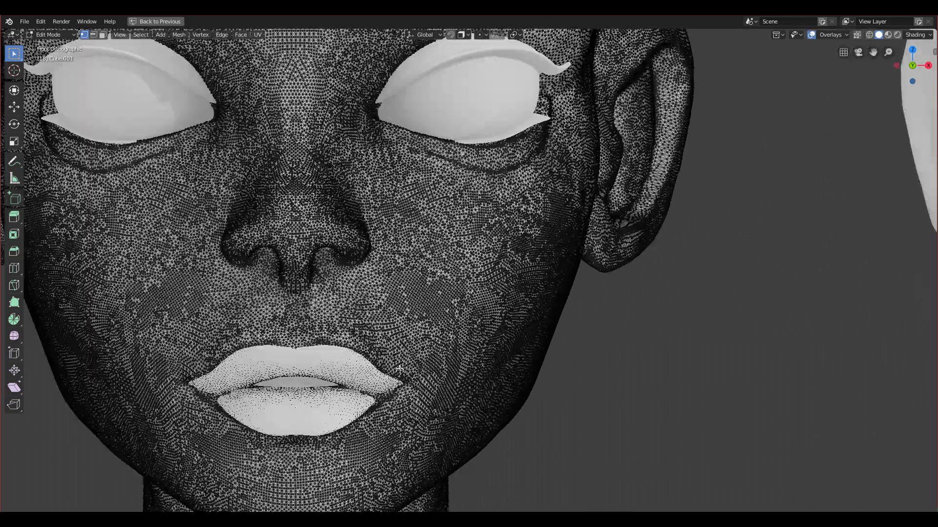
scroll(464, 217, down, 1)
mouse_move(465, 218)
middle_down()
mouse_move(493, 210)
mouse_move(469, 214)
middle_up()
scroll(432, 328, up, 3)
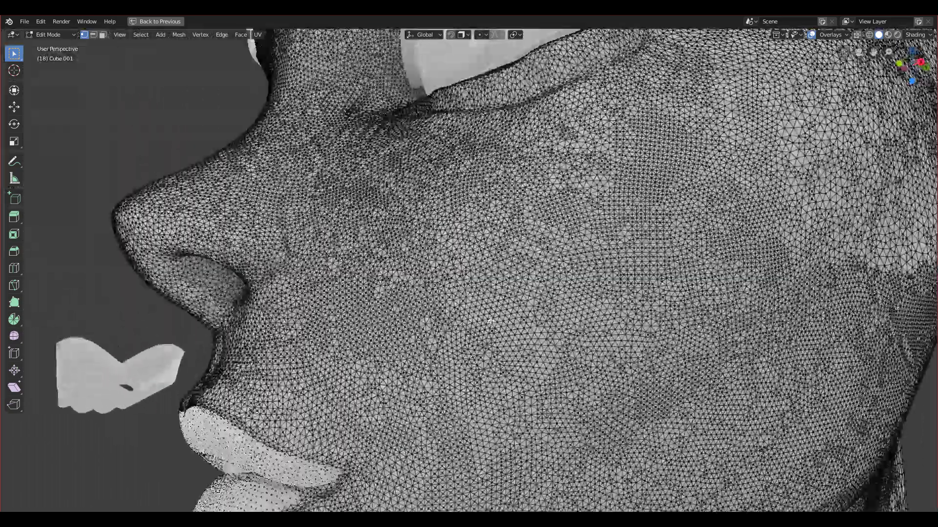
scroll(433, 328, up, 2)
middle_drag(433, 328, 398, 281)
scroll(433, 328, down, 1)
scroll(398, 281, up, 4)
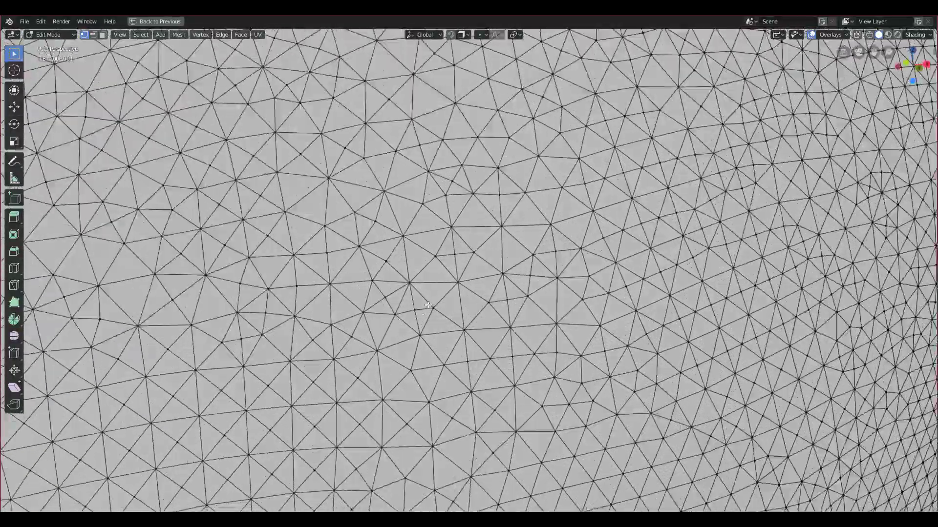
scroll(398, 280, down, 6)
middle_drag(398, 281, 426, 304)
key(KP_1)
scroll(420, 274, down, 4)
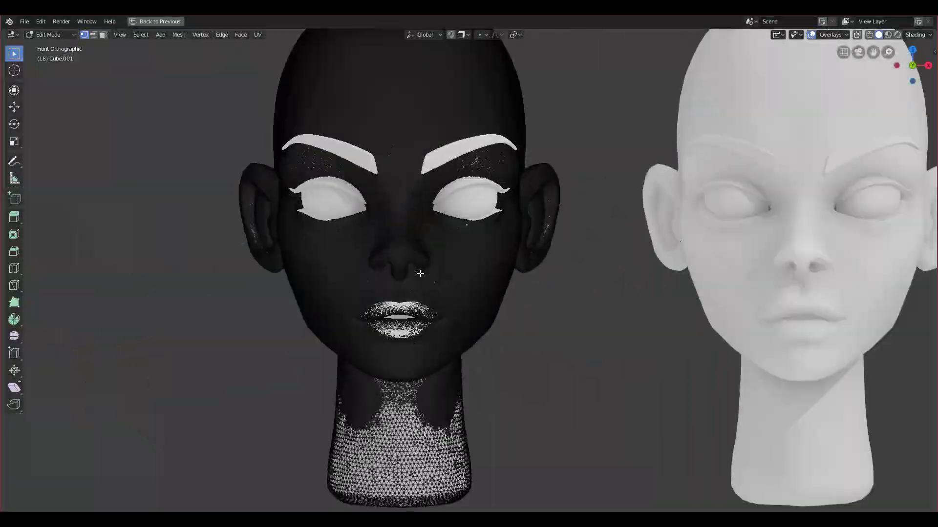
- Select all of the left head's mesh and zoom out to show both heads
key(a)
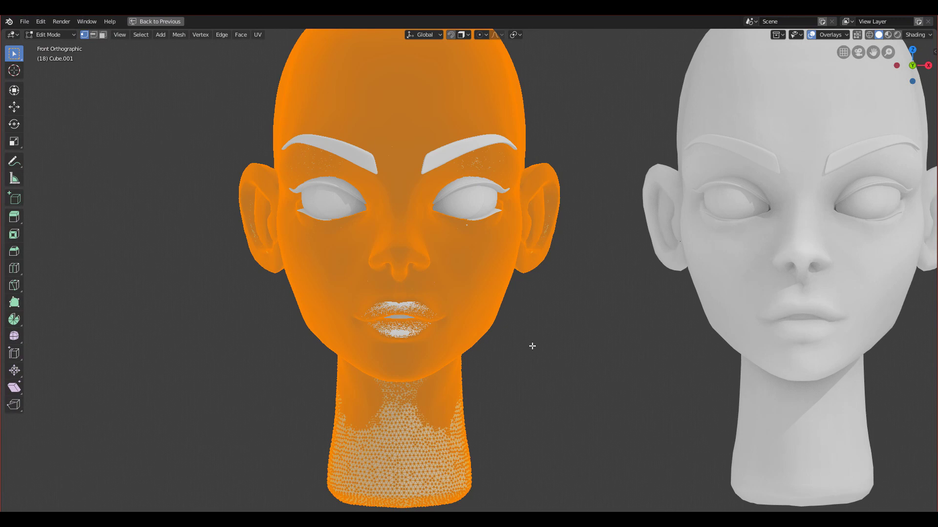
scroll(600, 471, down, 1)
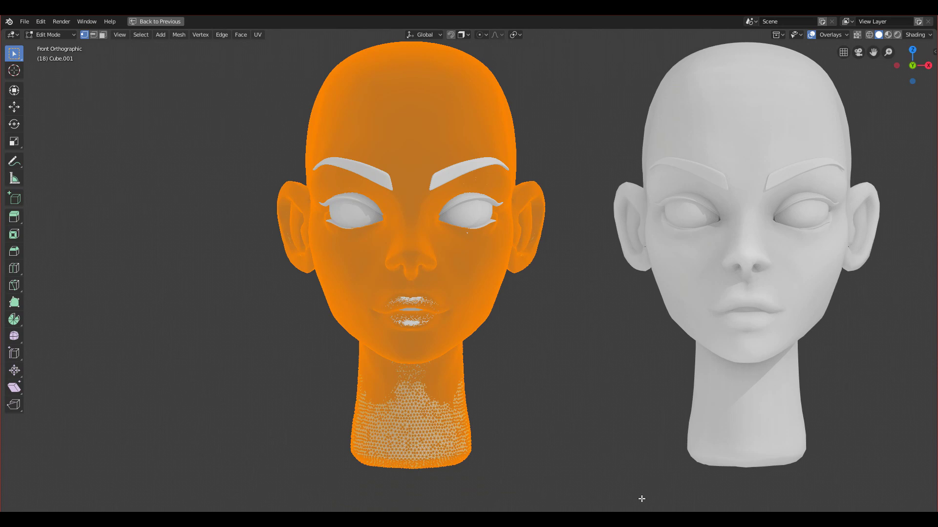
scroll(481, 302, down, 2)
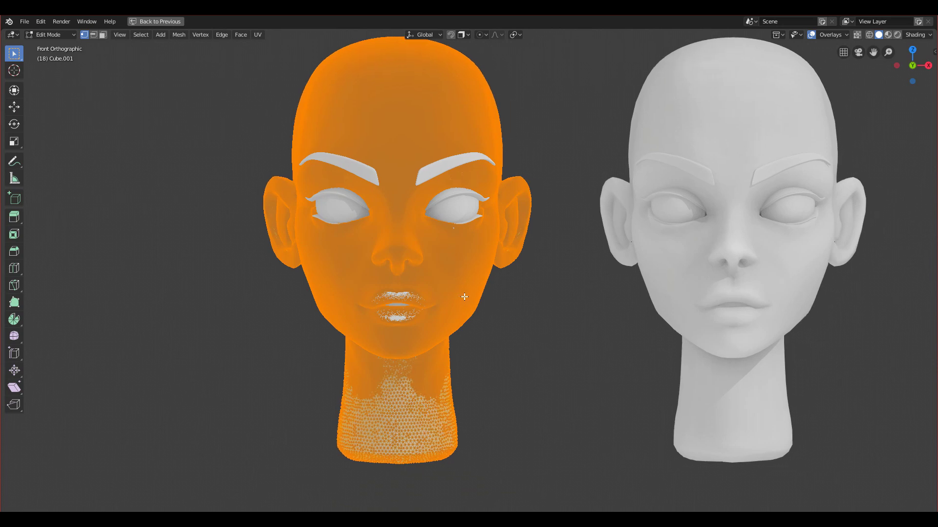
key(ctrl+Tab)
- Return the left head to Object Mode and frame both heads larger
click(335, 297)
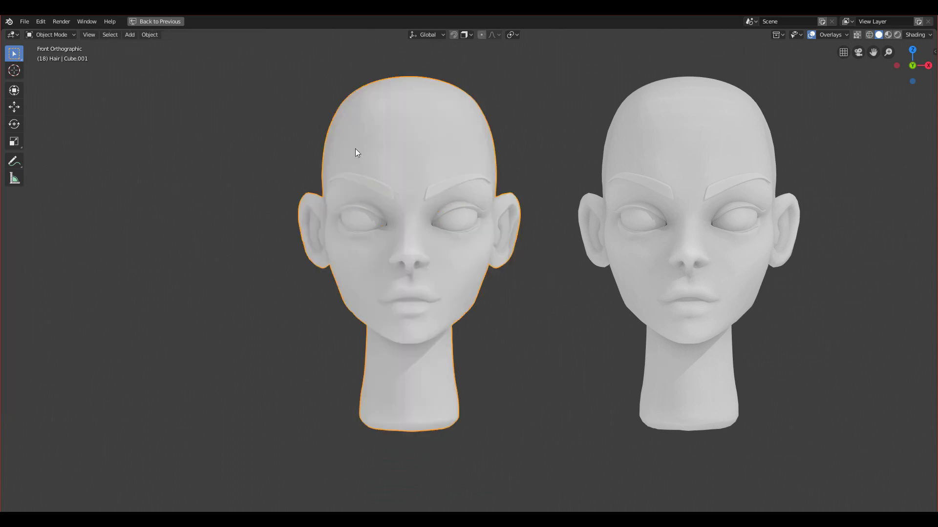
scroll(355, 96, up, 2)
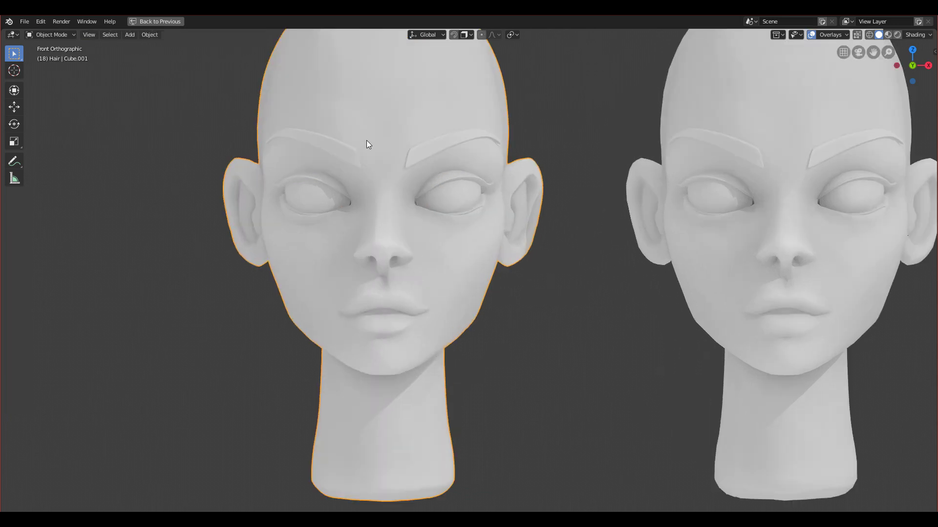
shift+middle_drag(366, 139, 391, 329)
scroll(342, 233, up, 3)
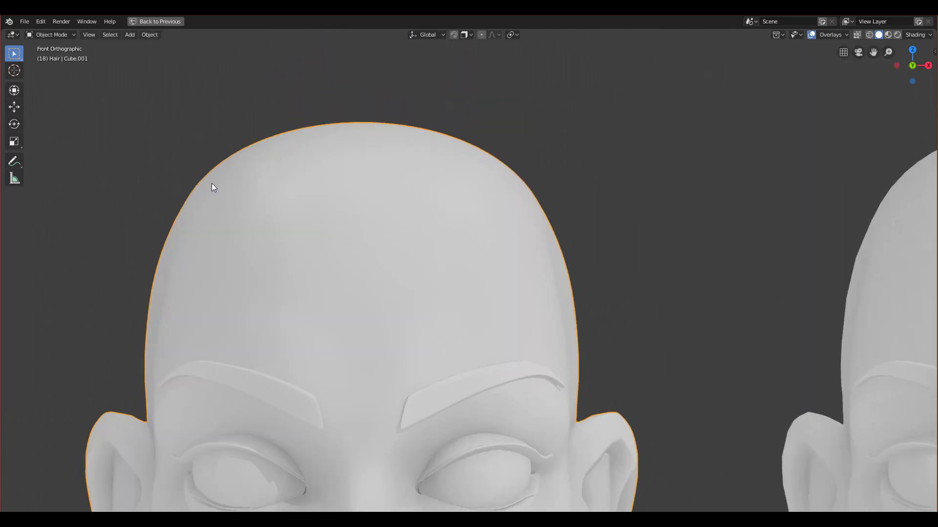
scroll(220, 199, down, 2)
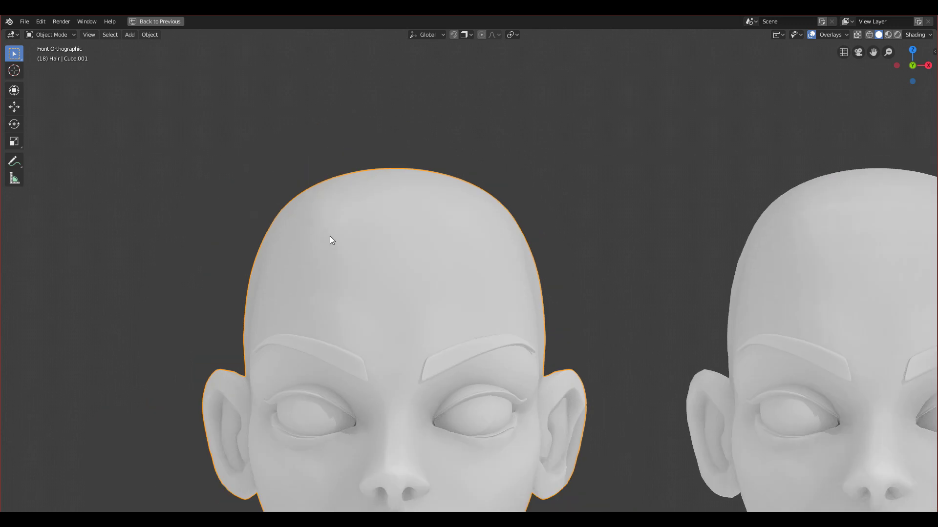
scroll(332, 238, down, 4)
shift+middle_drag(408, 314, 375, 239)
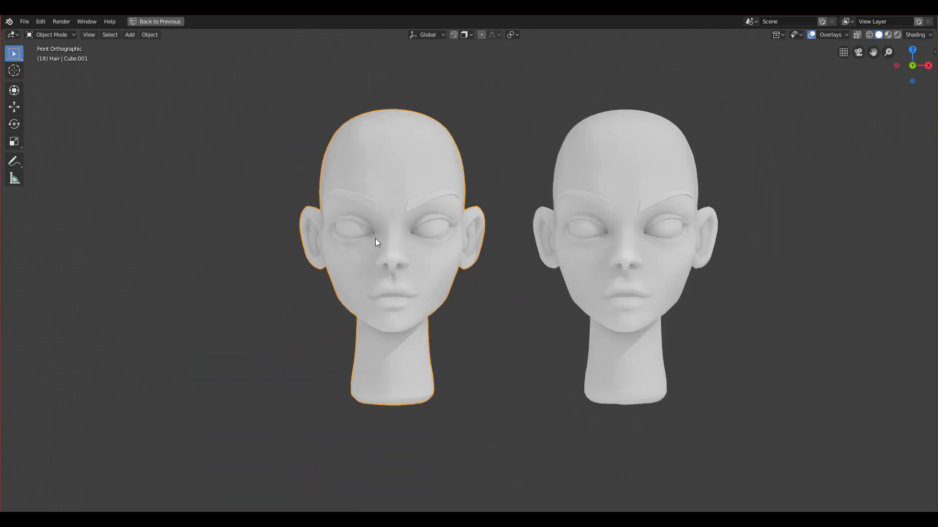
shift+middle_drag(422, 275, 395, 304)
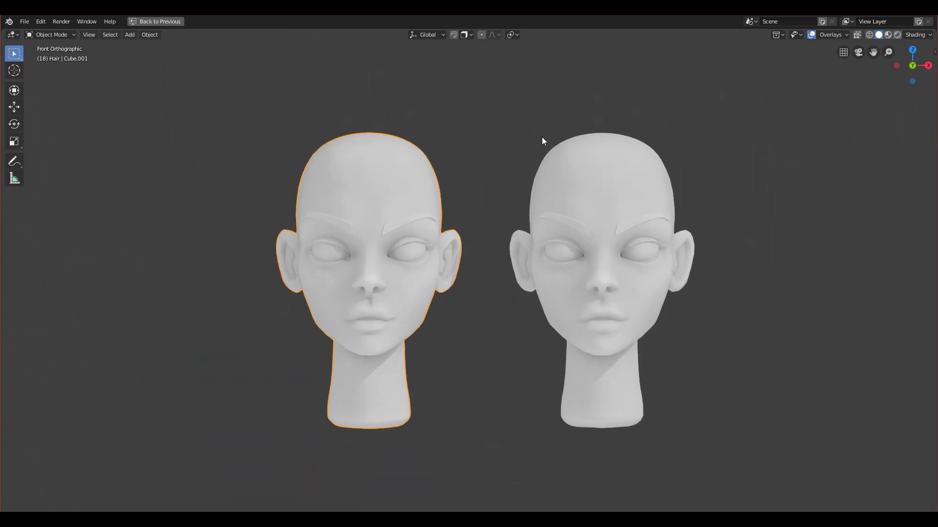
- Make the retopologized right head (Plane.005) the active object
click(529, 123)
click(562, 169)
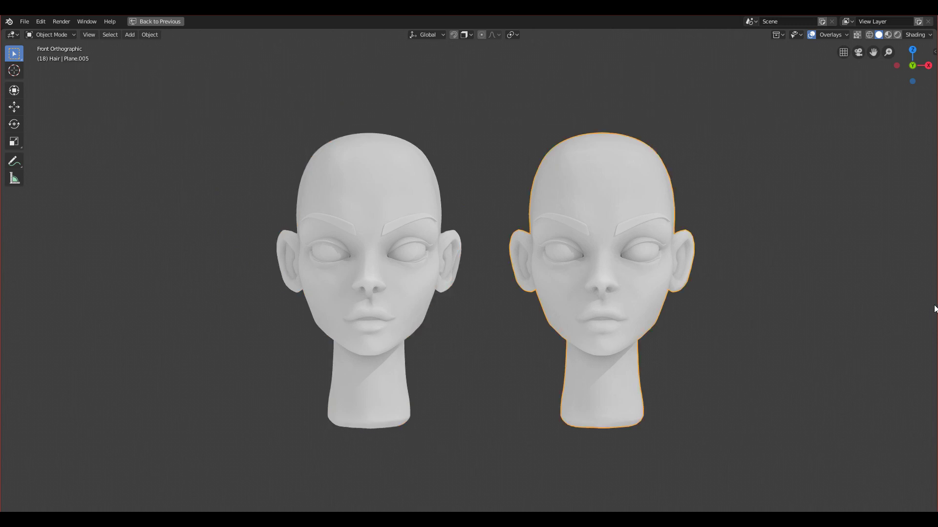
scroll(649, 352, up, 1)
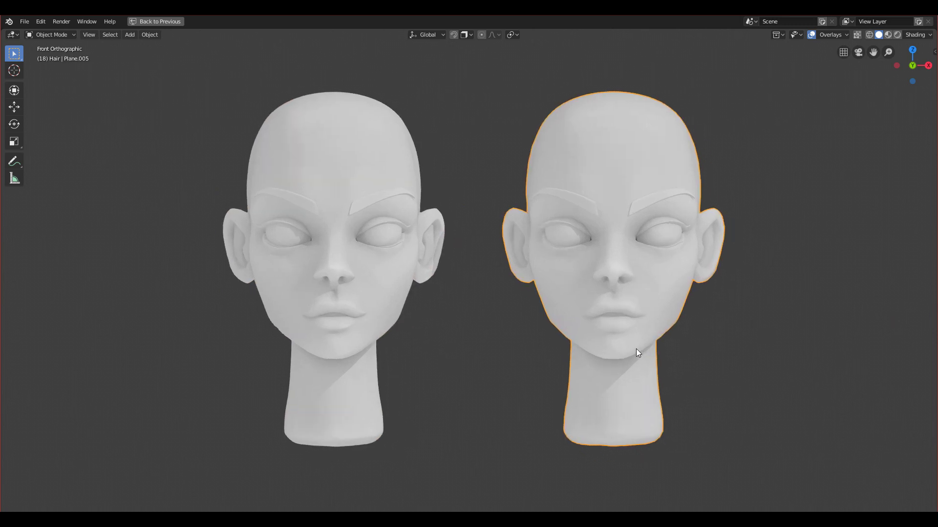
click(377, 167)
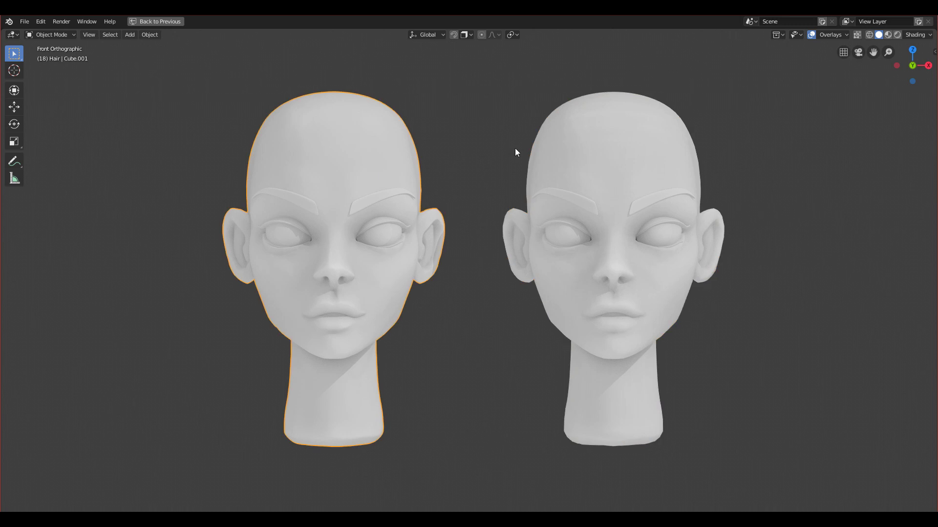
click(595, 142)
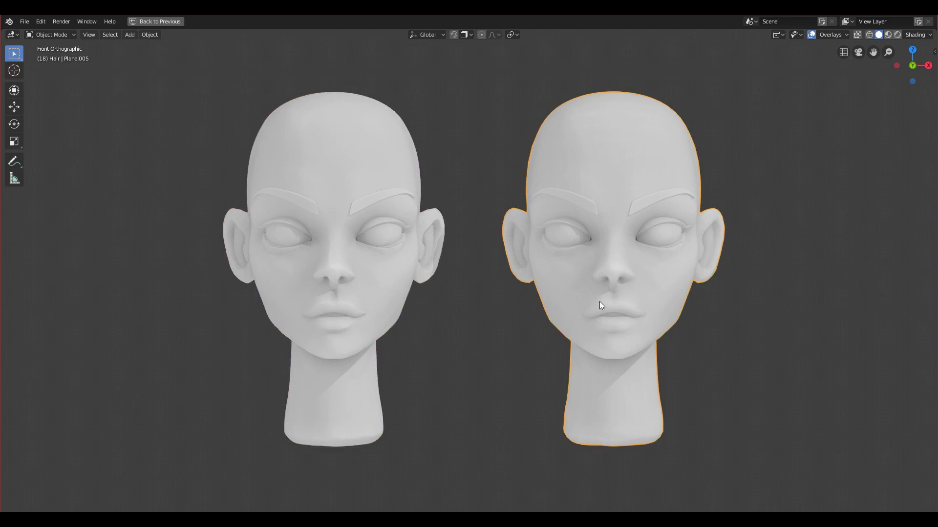
scroll(506, 294, up, 2)
- Put the right head into Edit Mode, deselect all, and orbit around it
key(ctrl+Tab)
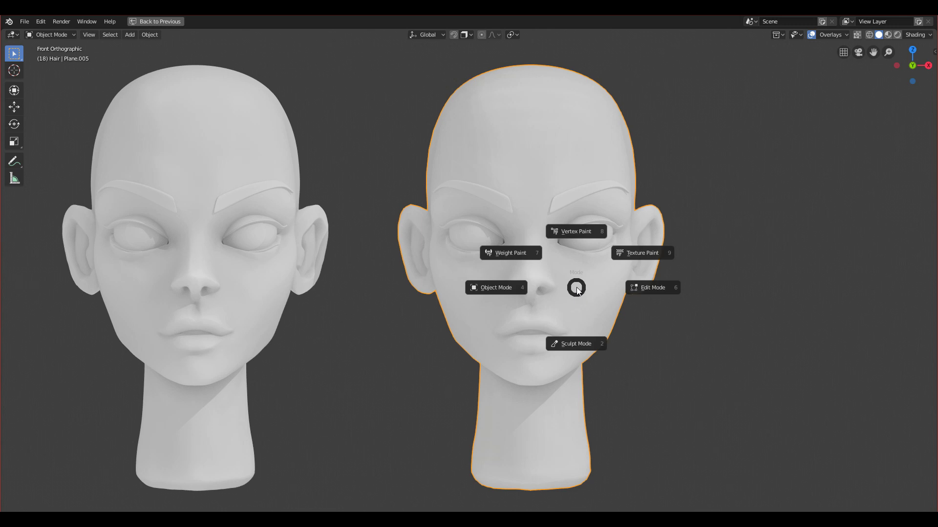
click(636, 287)
key(alt+a)
middle_drag(539, 310, 485, 227)
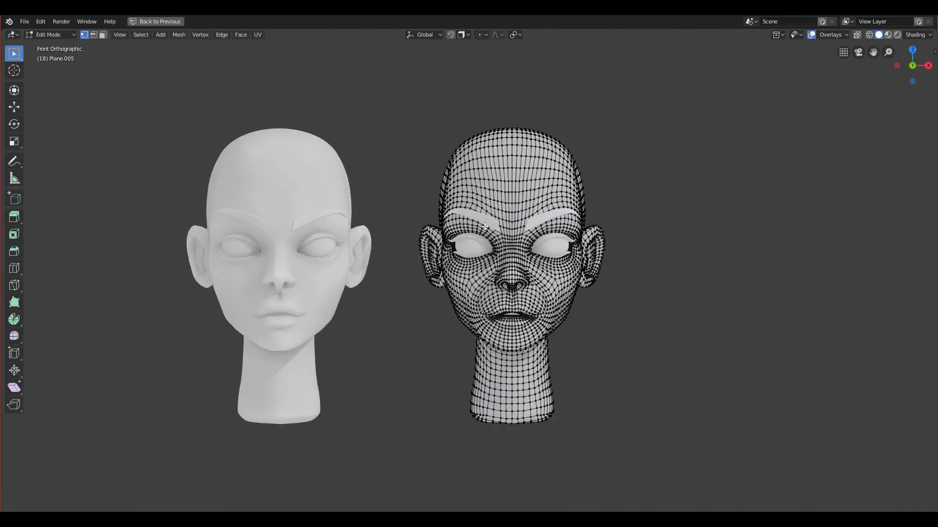
middle_drag(609, 297, 544, 241)
scroll(601, 288, up, 4)
scroll(543, 241, down, 2)
- Check the side and front views, then box-select and clear the eye and brow vertices
key(KP_3)
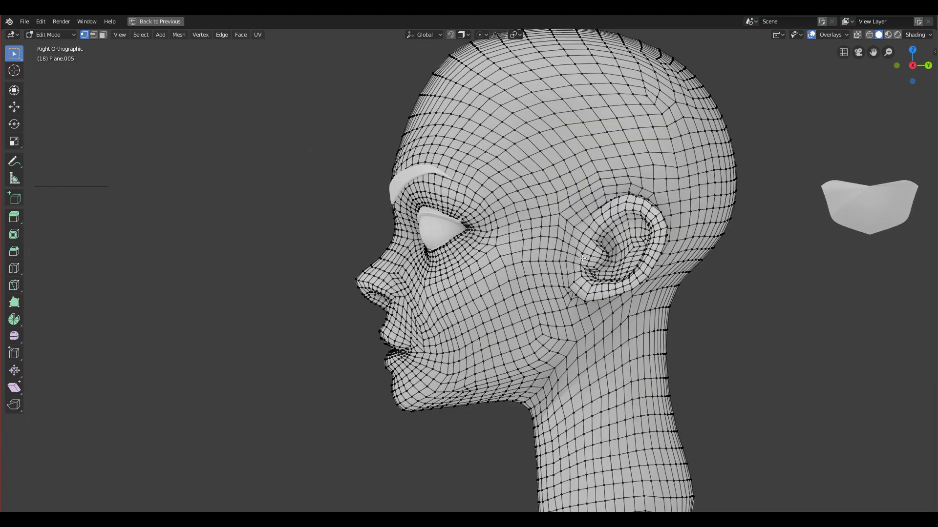
scroll(625, 248, down, 4)
key(grave)
click(536, 230)
scroll(536, 230, up, 3)
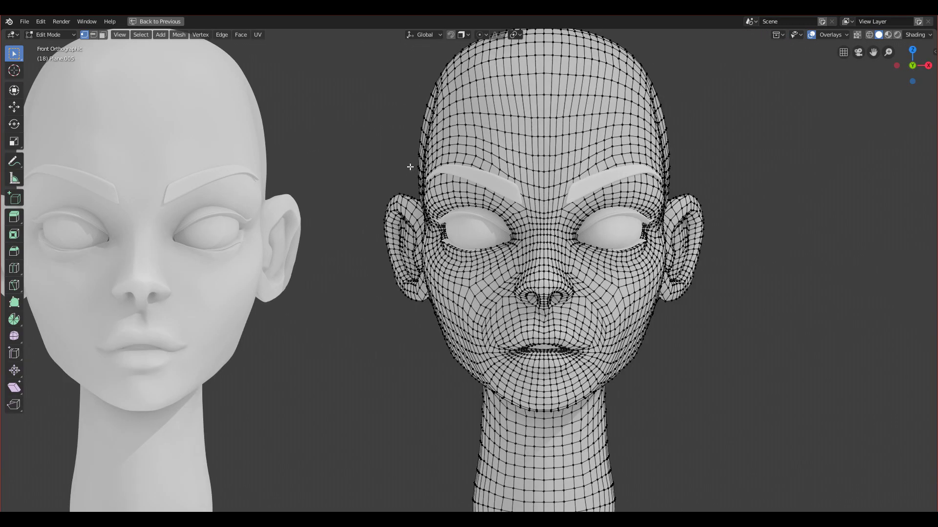
drag(410, 168, 684, 275)
scroll(684, 275, up, 4)
key(alt+a)
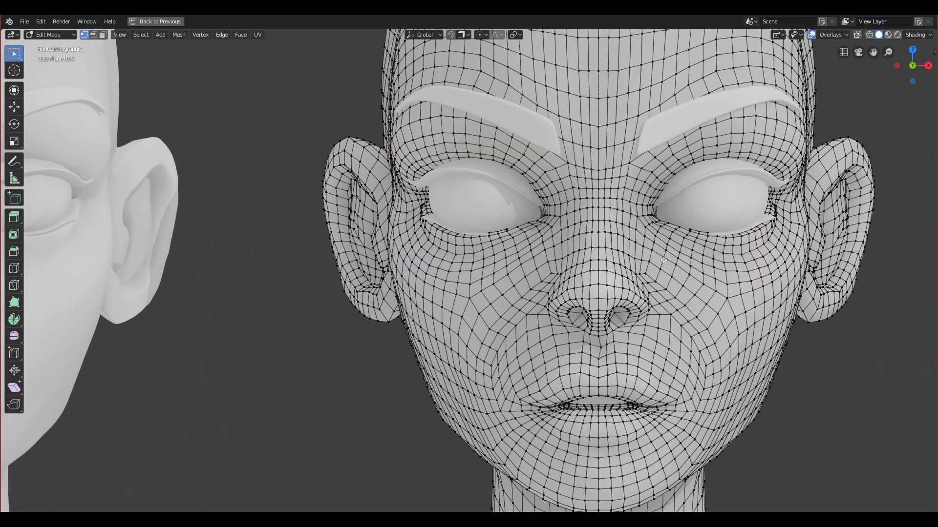
- In face select mode, pick the quad loops around the eyes, nose and lips
key(3)
alt+click(664, 231)
click(679, 241)
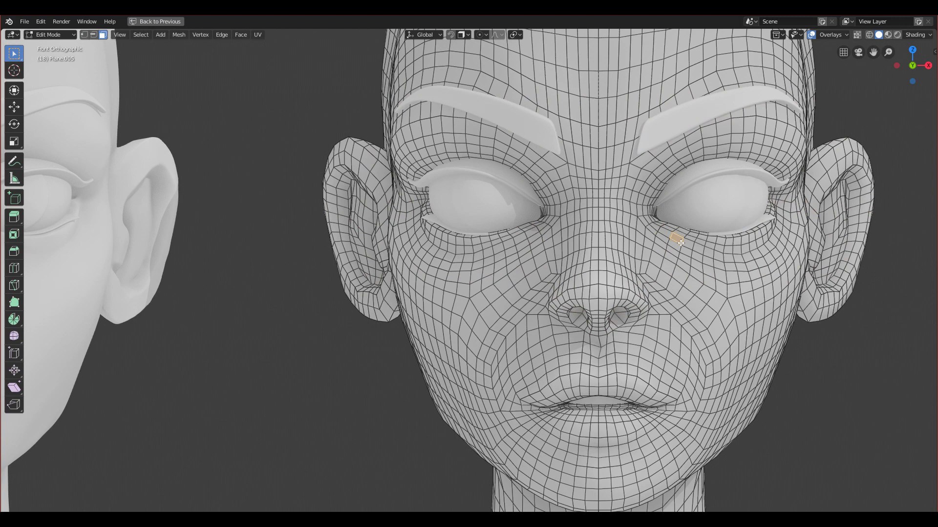
alt+click(680, 243)
alt+click(690, 255)
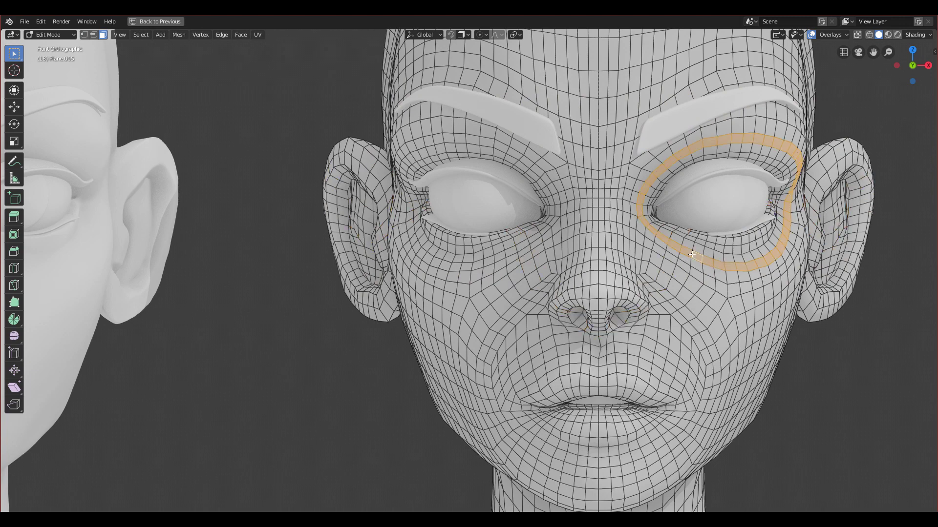
alt+click(648, 196)
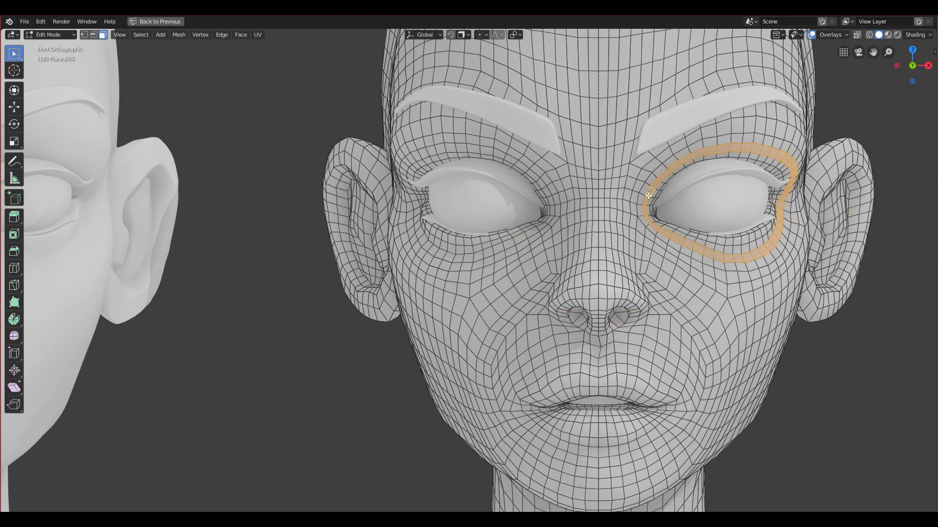
alt+click(596, 372)
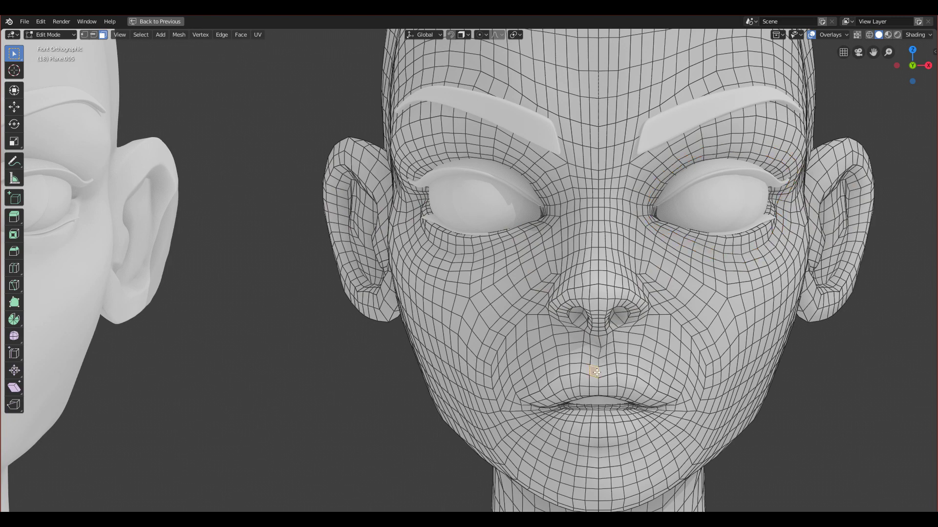
- Select the loop around mouth and nose, then the brow-to-chin loop in side view
middle_drag(608, 384, 593, 391)
scroll(586, 388, down, 3)
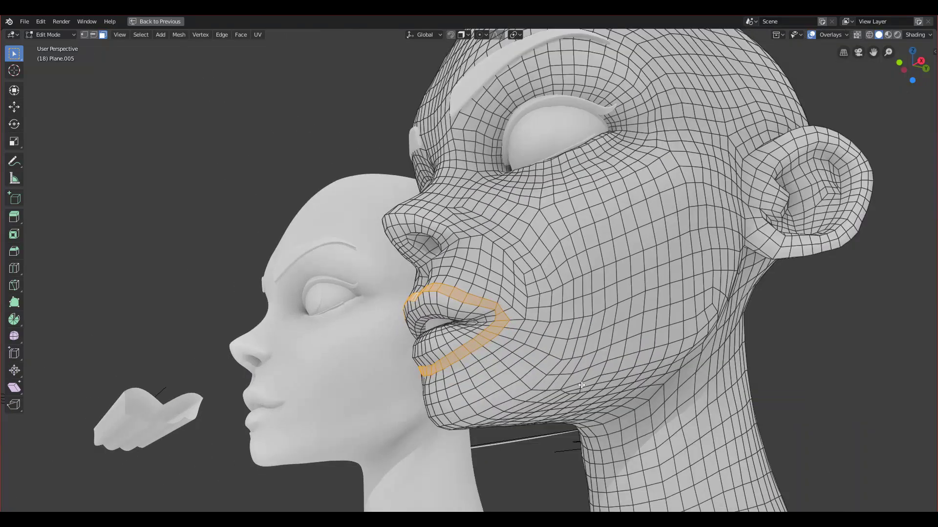
key(KP_1)
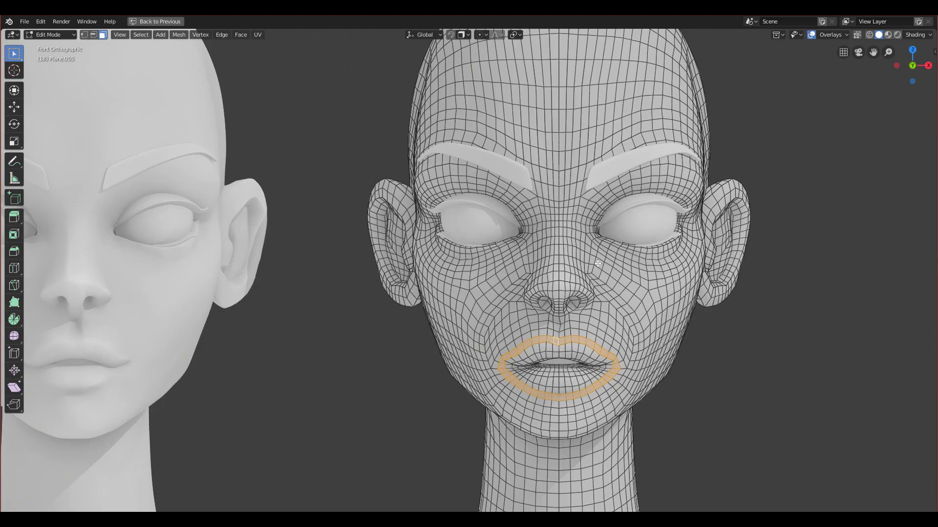
alt+click(597, 262)
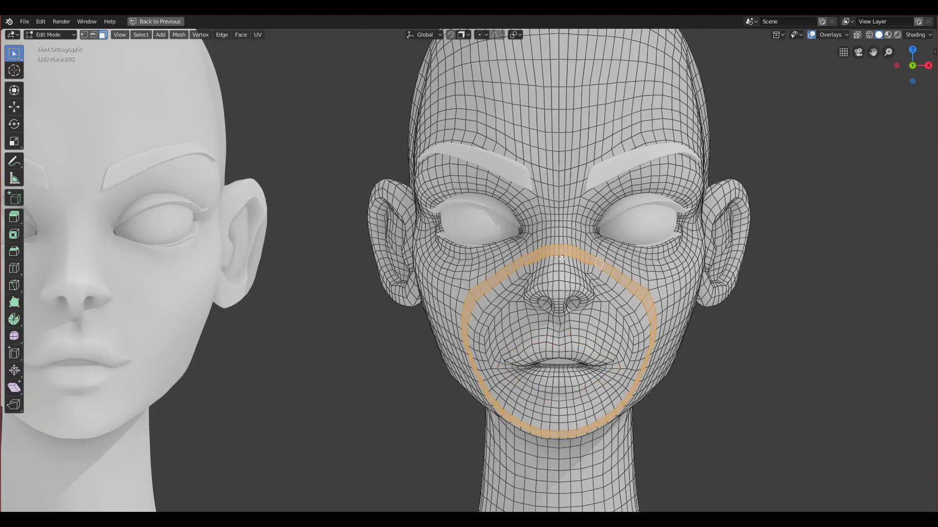
scroll(563, 259, up, 1)
middle_drag(581, 277, 496, 305)
key(KP_3)
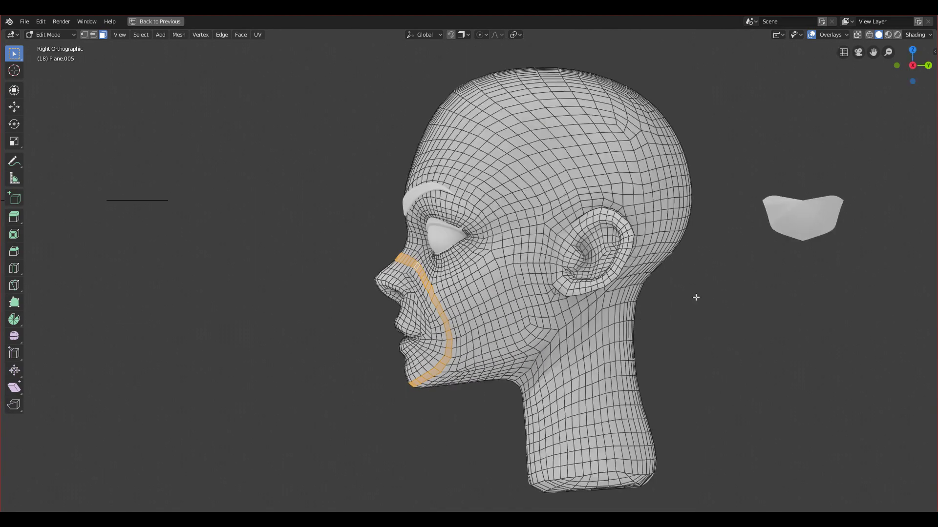
scroll(620, 293, up, 3)
shift+middle_drag(631, 286, 598, 304)
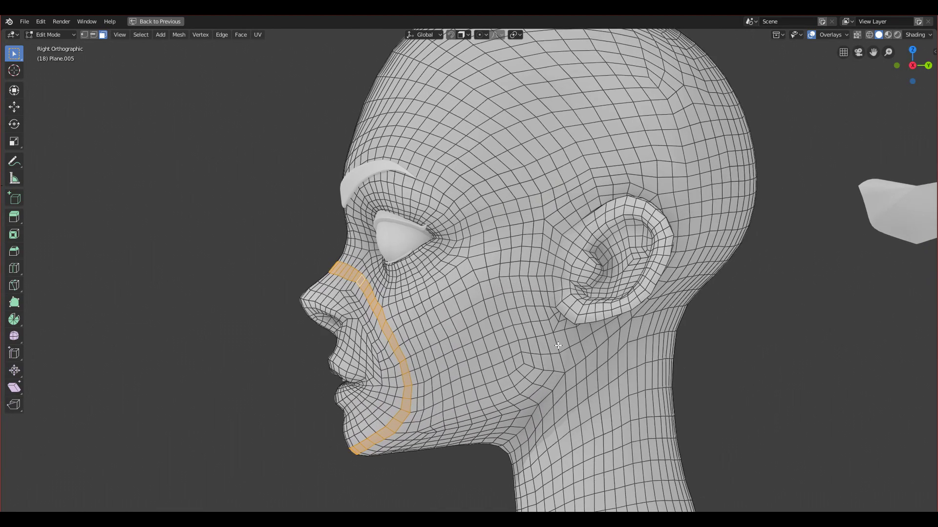
click(549, 332)
alt+click(550, 333)
- Orbit around the head and select the loops running down and around the neck
key(KP_1)
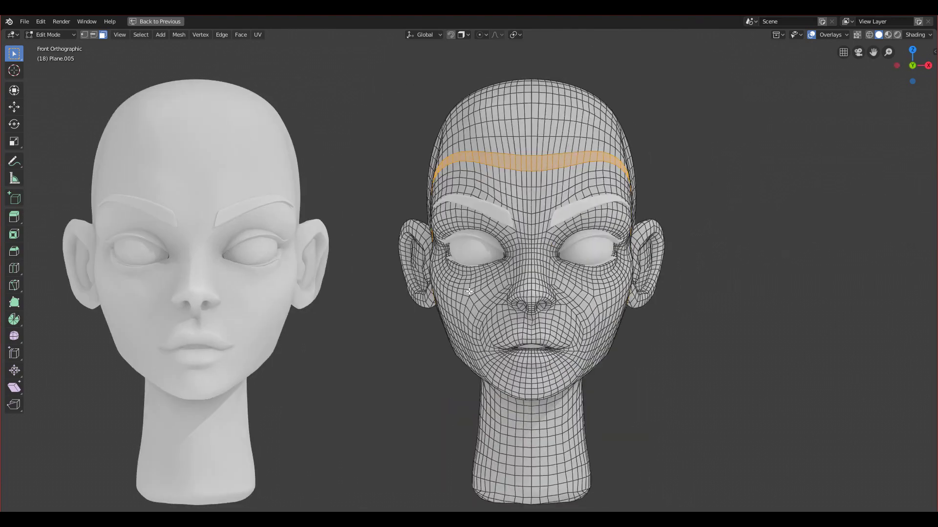
key(KP_3)
middle_drag(611, 293, 474, 307)
key(grave)
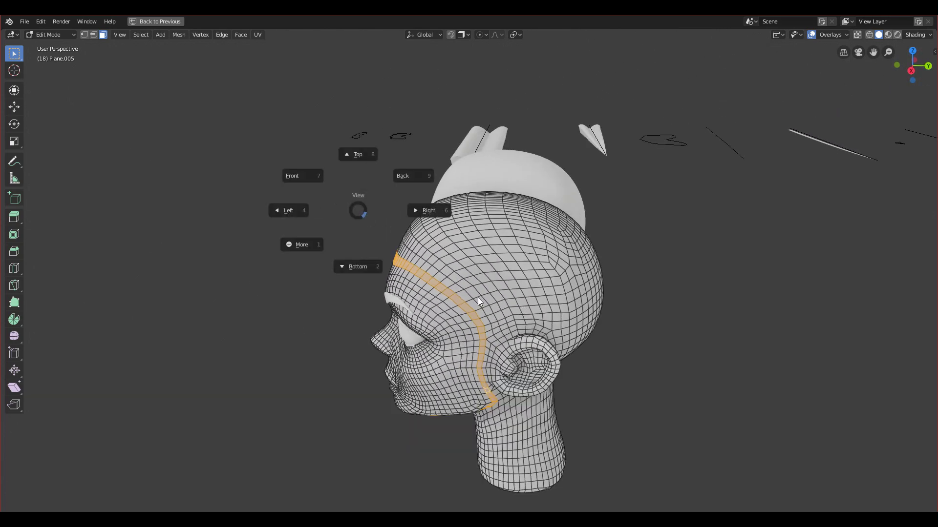
click(333, 194)
middle_drag(335, 193, 547, 323)
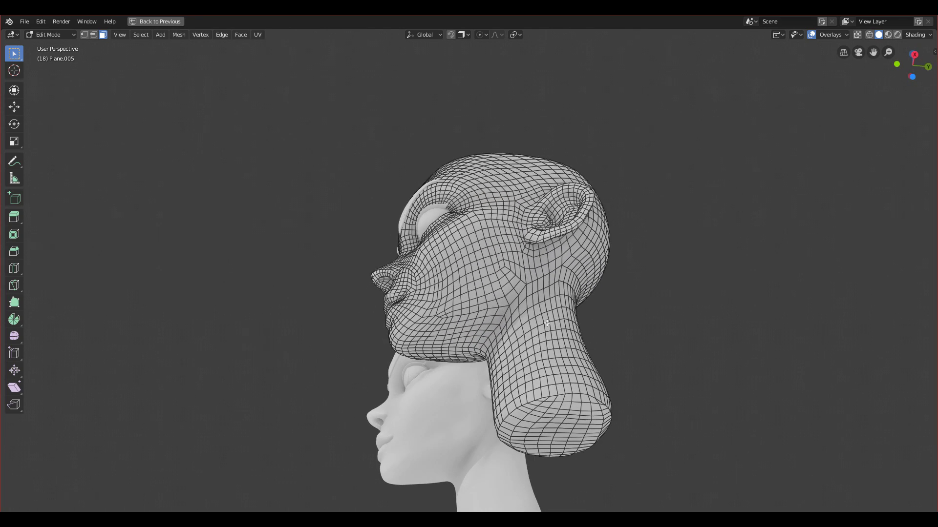
scroll(547, 323, up, 4)
scroll(547, 323, down, 1)
alt+click(548, 286)
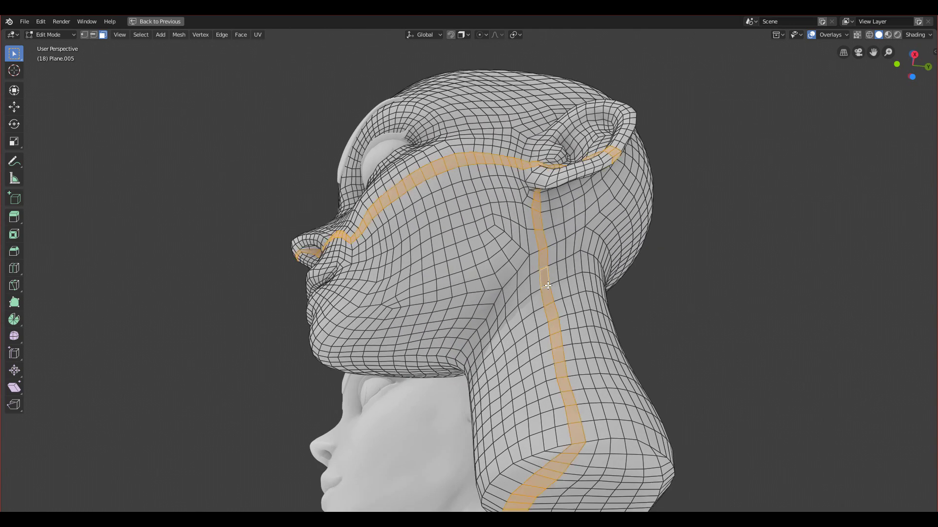
alt+click(543, 300)
middle_drag(543, 300, 400, 250)
- Switch to front orthographic view and frame both heads side by side
key(KP_5)
scroll(400, 249, down, 3)
key(KP_1)
scroll(488, 318, up, 5)
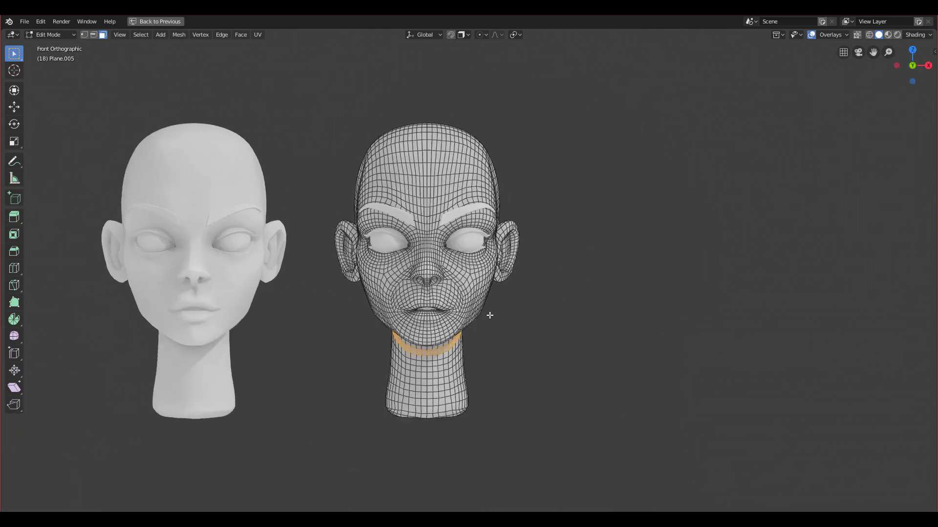
middle_drag(552, 285, 518, 318)
key(KP_1)
scroll(449, 296, down, 3)
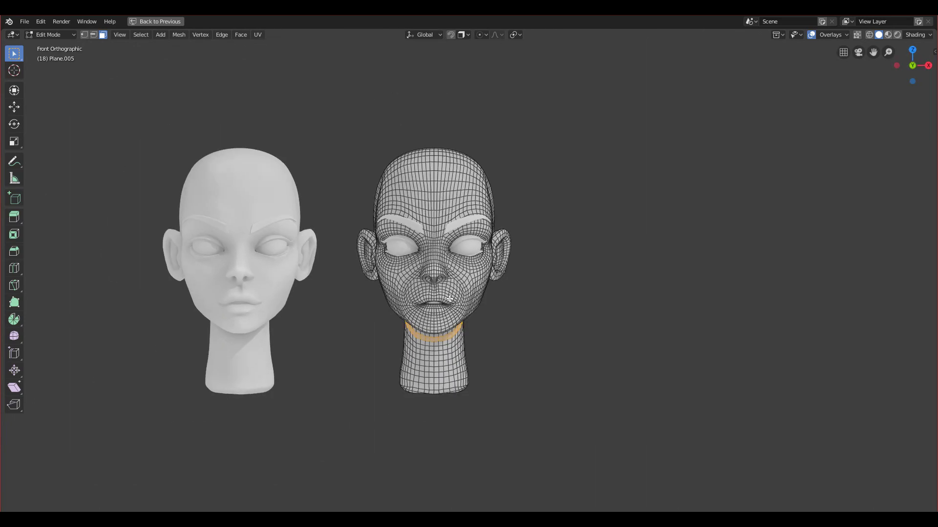
scroll(449, 297, down, 1)
scroll(558, 289, up, 3)
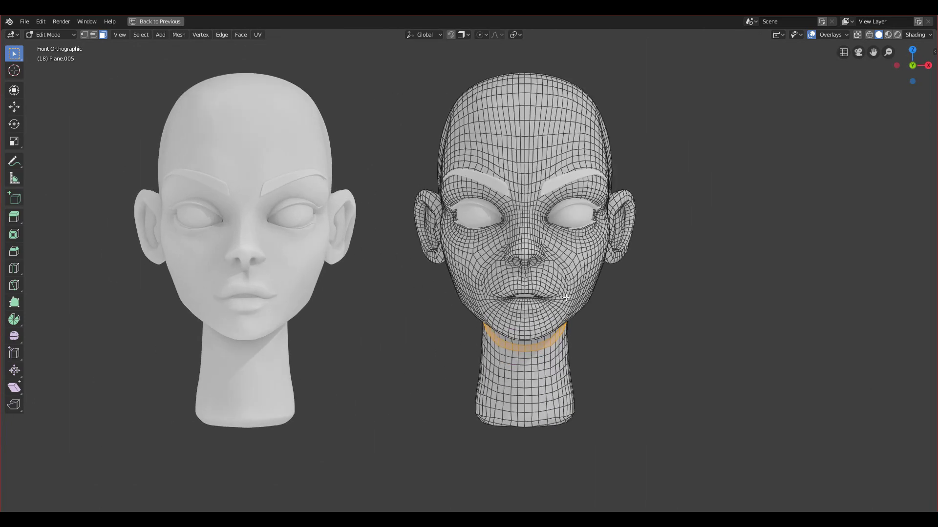
- Select the whole retopologized mesh and return the right head to Object Mode
key(a)
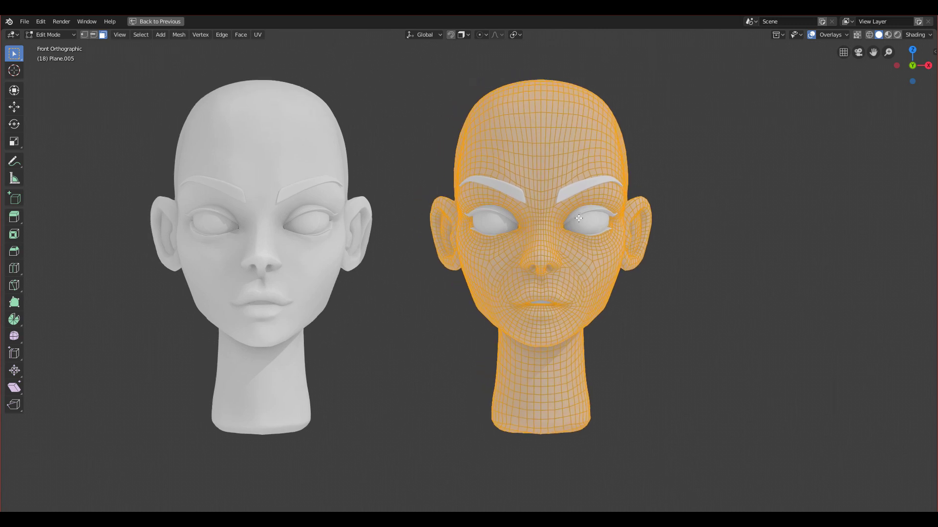
shift+middle_drag(564, 210, 580, 217)
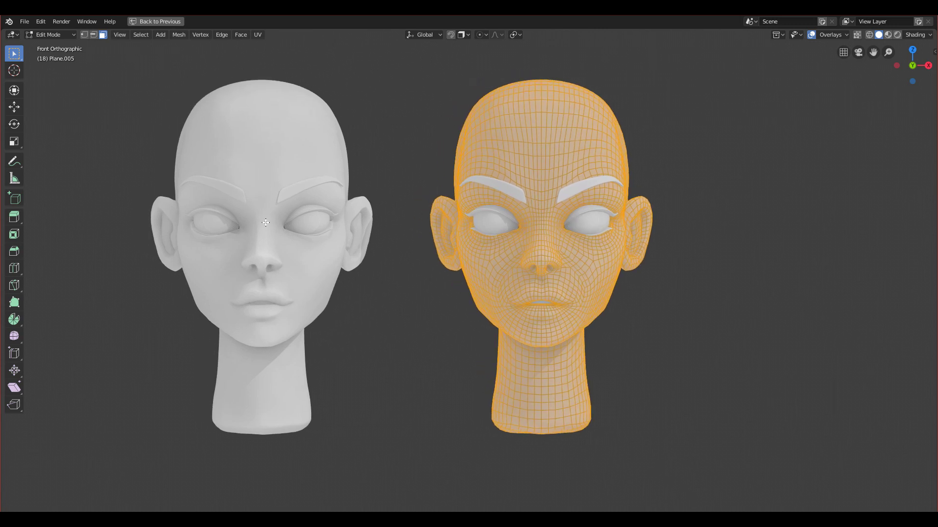
scroll(265, 223, up, 1)
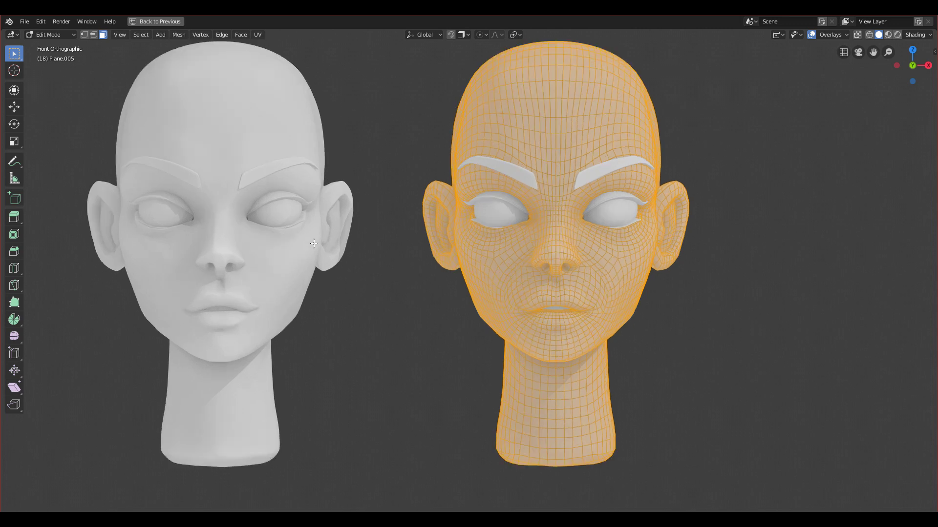
key(ctrl+Tab)
click(321, 241)
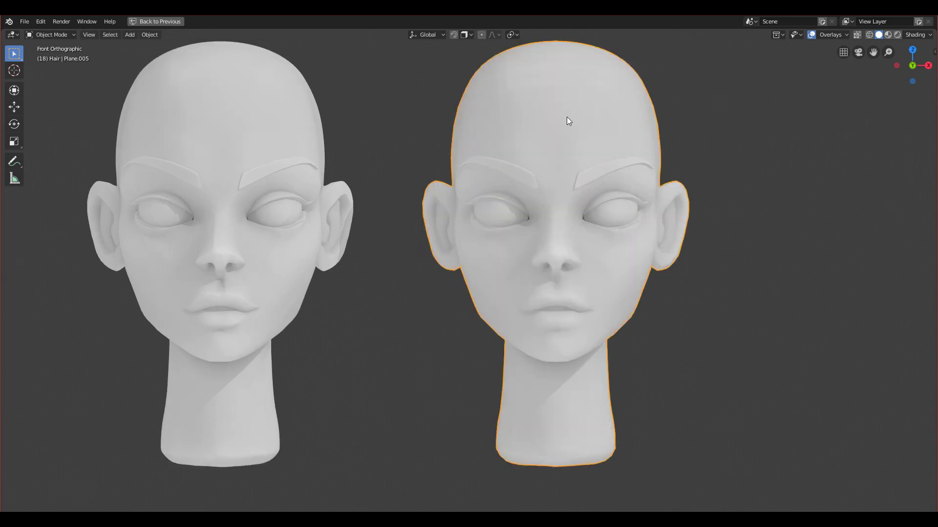
- Deselect the retopologized head and recentre both heads side by side in the view
shift+middle_drag(473, 132, 486, 137)
scroll(488, 166, down, 1)
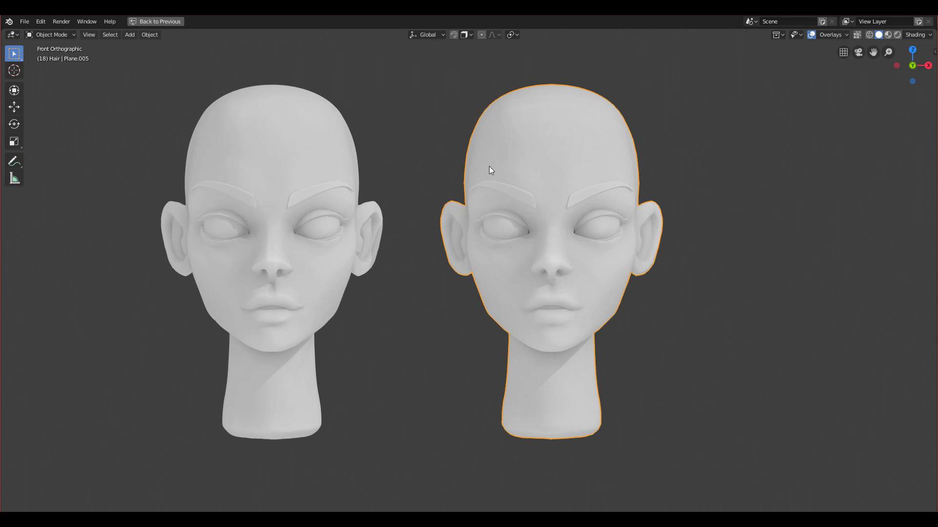
key(alt+a)
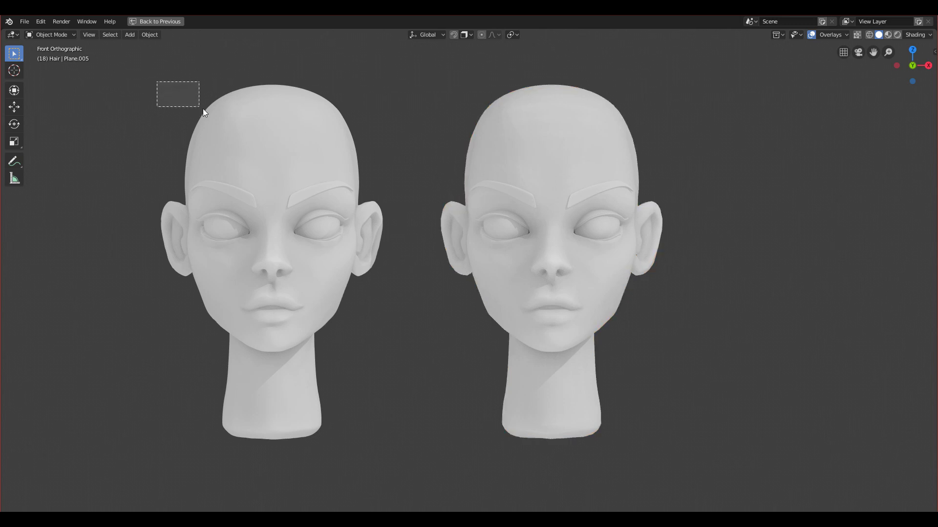
drag(203, 109, 173, 182)
scroll(293, 171, up, 3)
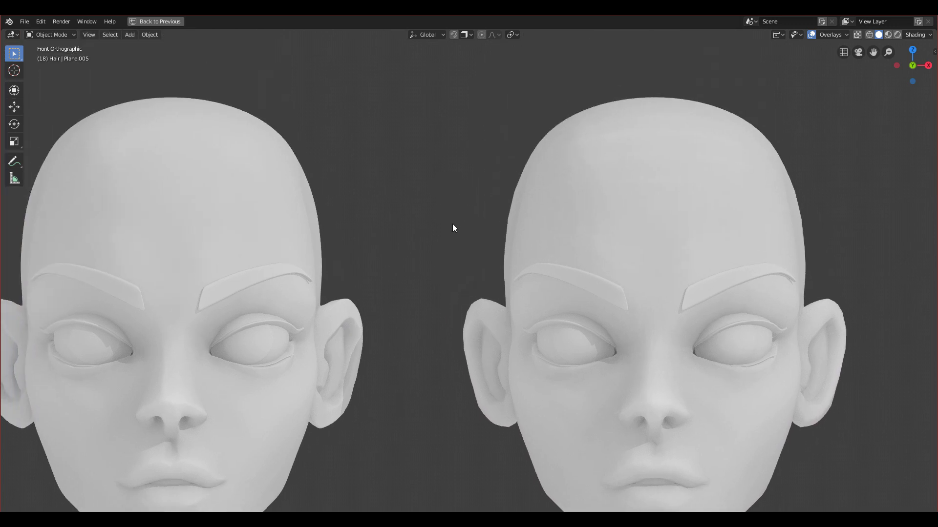
scroll(452, 228, up, 4)
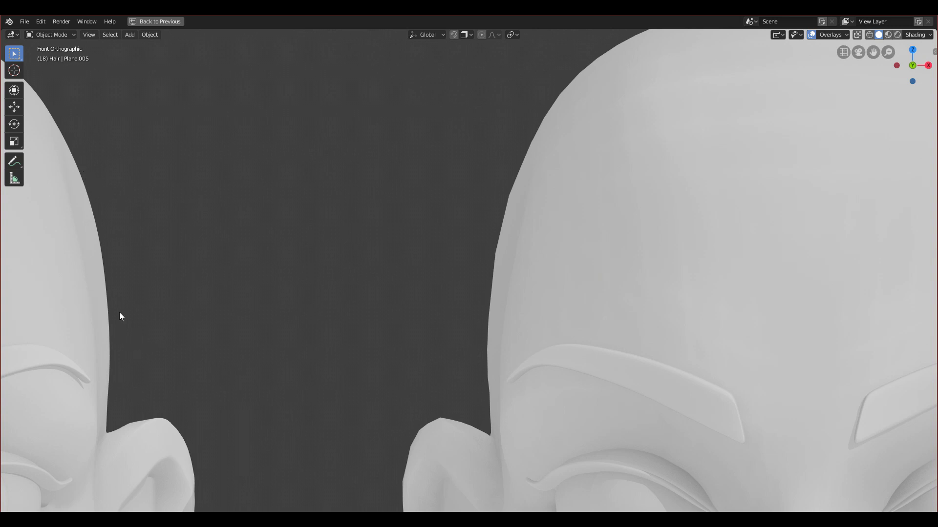
scroll(127, 205, down, 2)
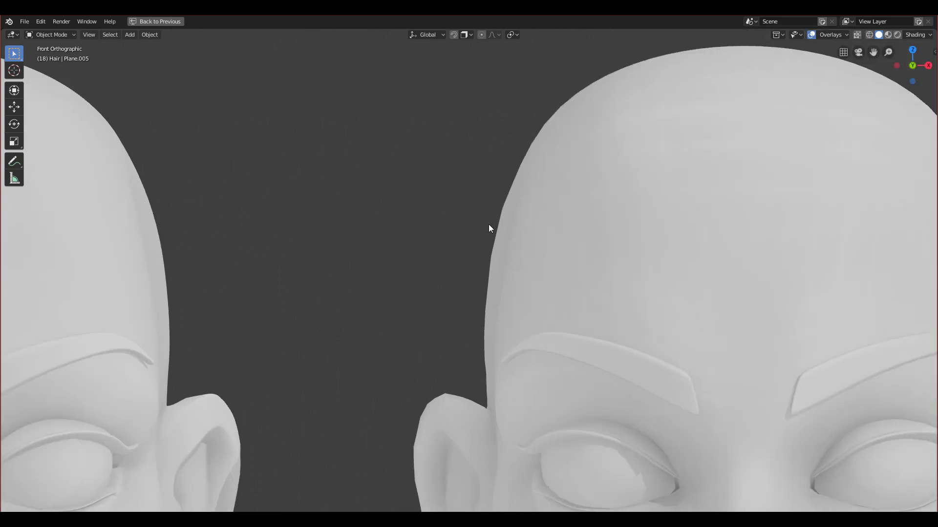
scroll(490, 228, down, 6)
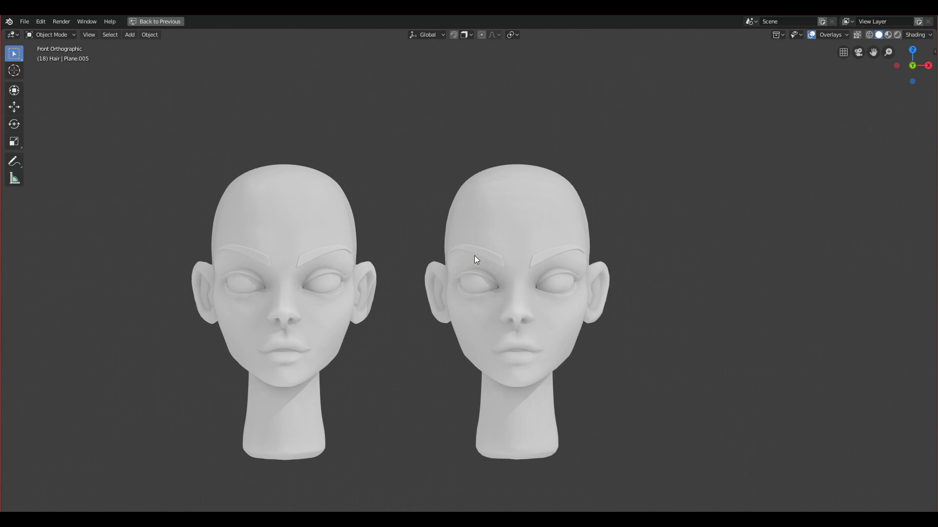
shift+middle_drag(445, 293, 491, 265)
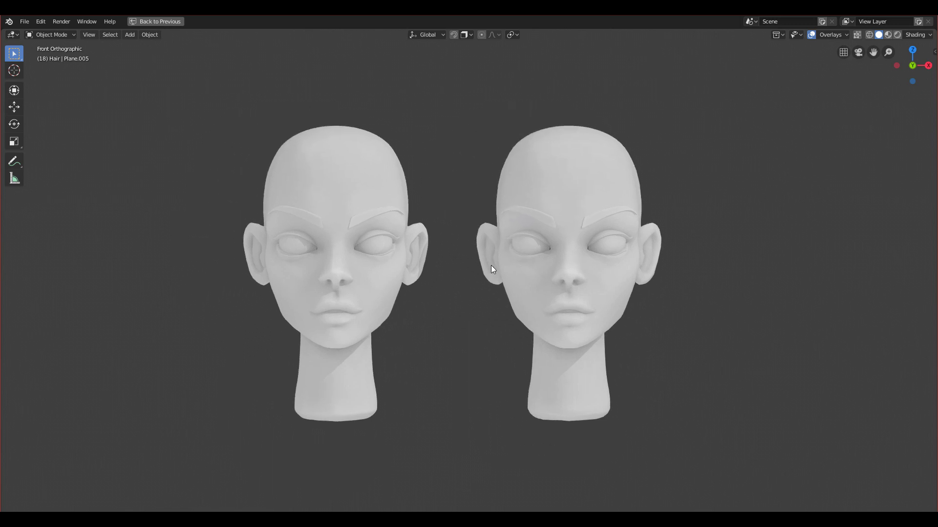
scroll(491, 266, up, 2)
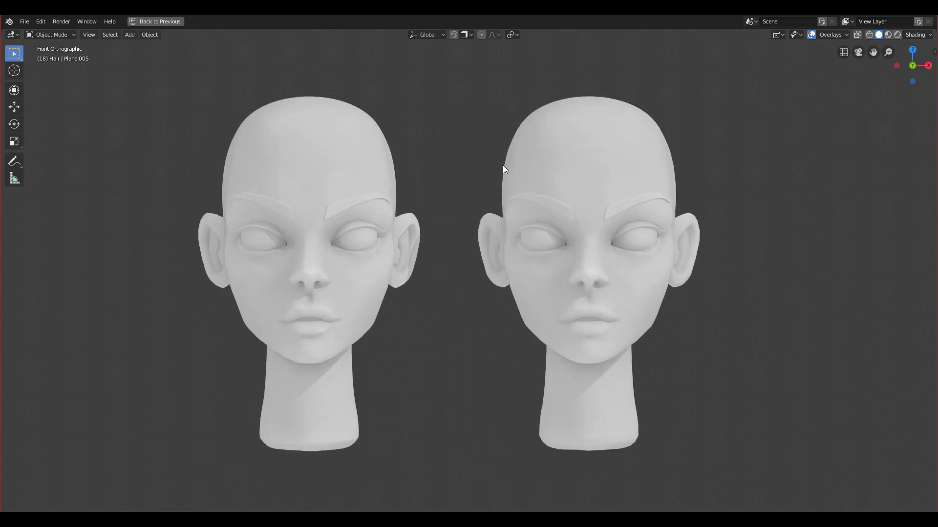
- Inspect the right head's quad topology in Edit Mode, then return to Object Mode
click(547, 169)
key(Tab)
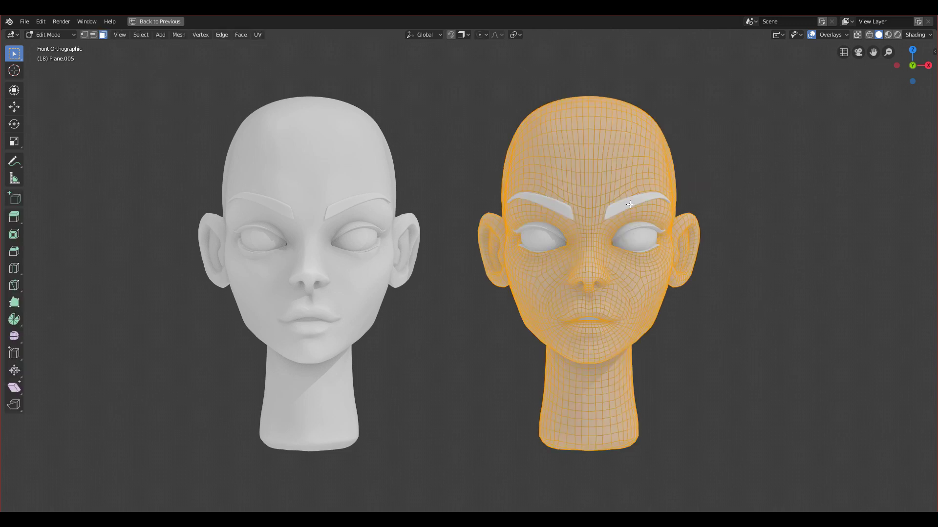
scroll(629, 284, up, 2)
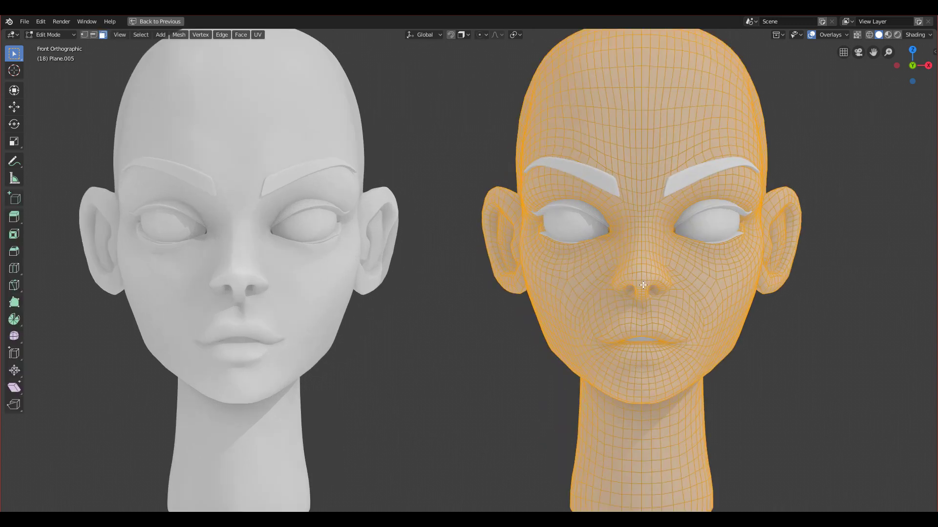
key(Tab)
scroll(545, 271, down, 2)
- Deselect all and enable the Wireframe overlay so both heads show their edges
key(alt+a)
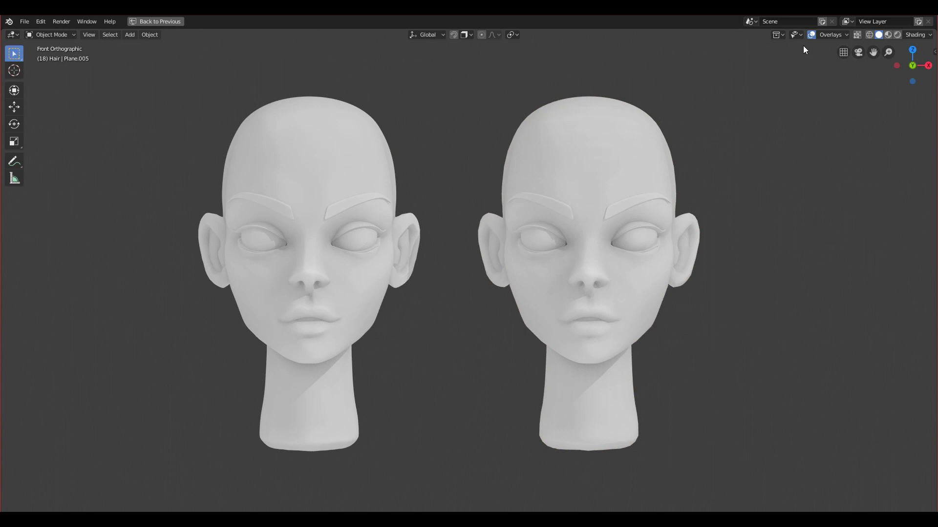
click(836, 37)
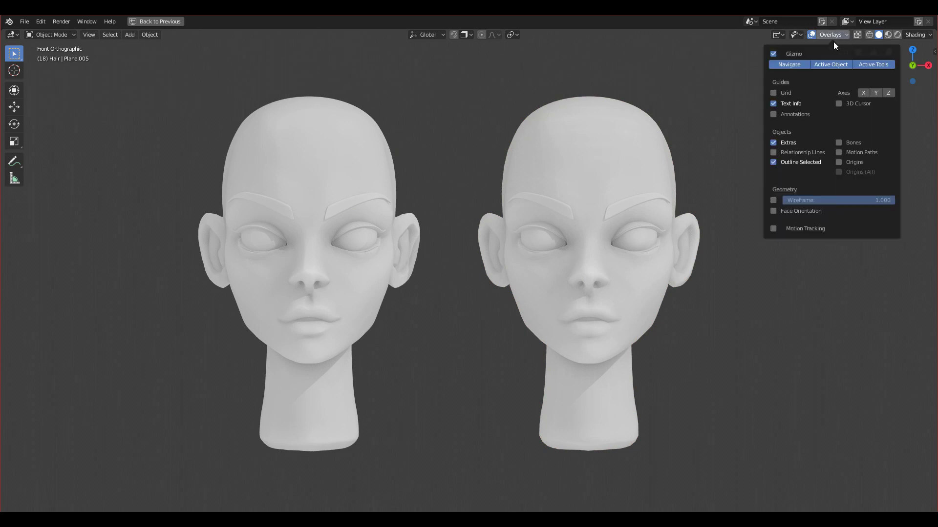
click(773, 200)
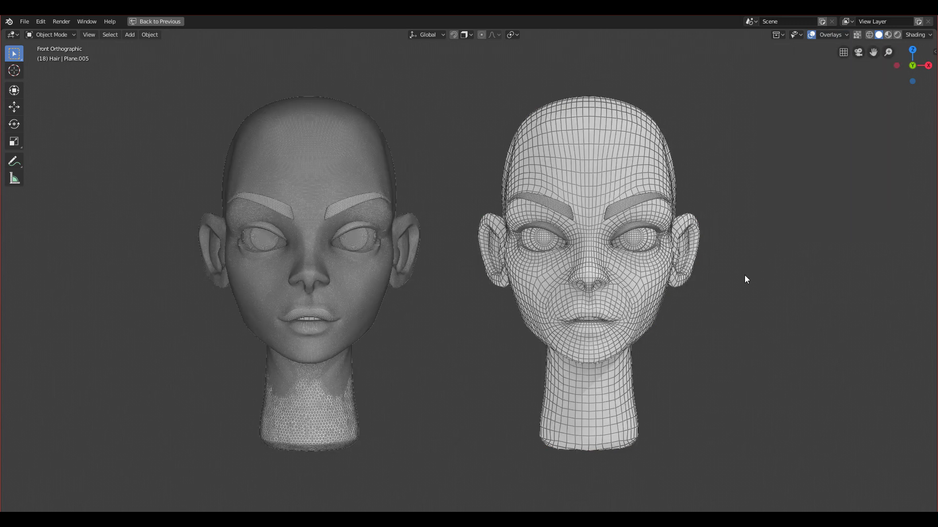
shift+middle_drag(728, 328, 706, 332)
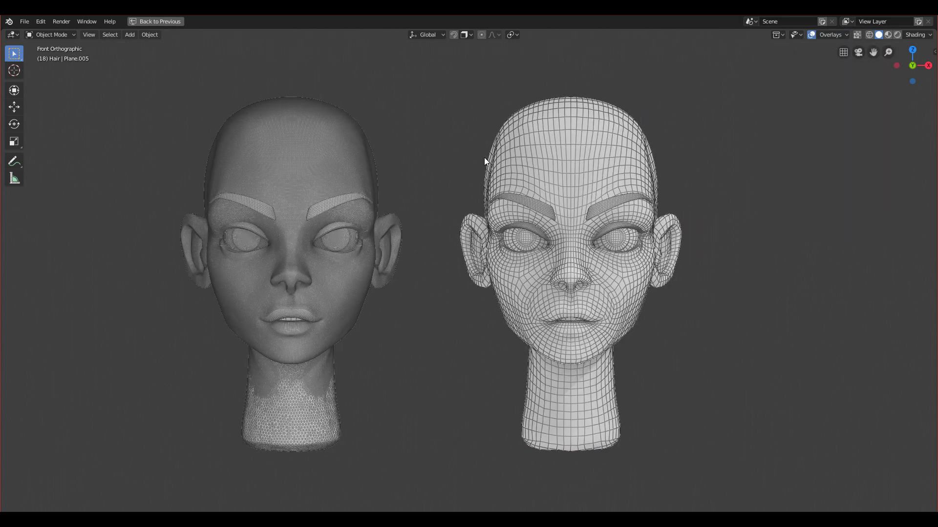
drag(456, 90, 456, 213)
scroll(312, 288, up, 1)
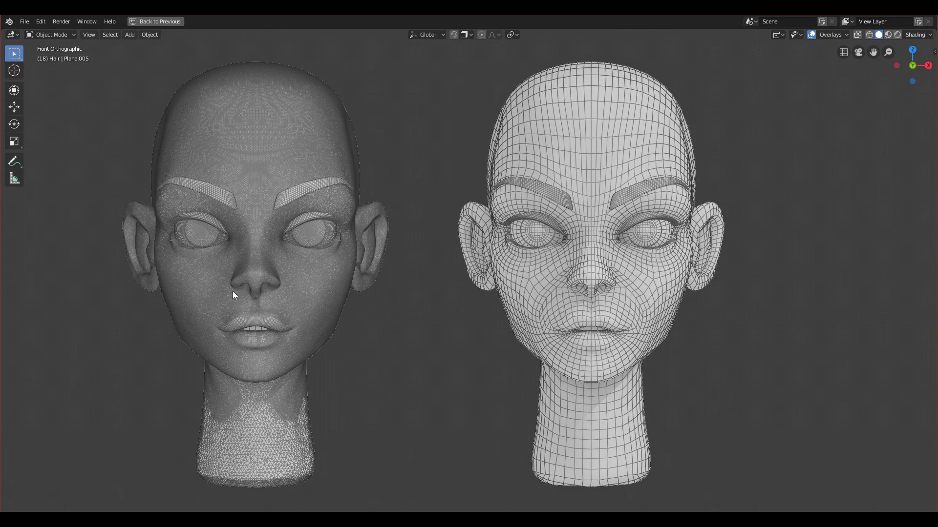
scroll(256, 304, up, 1)
click(215, 285)
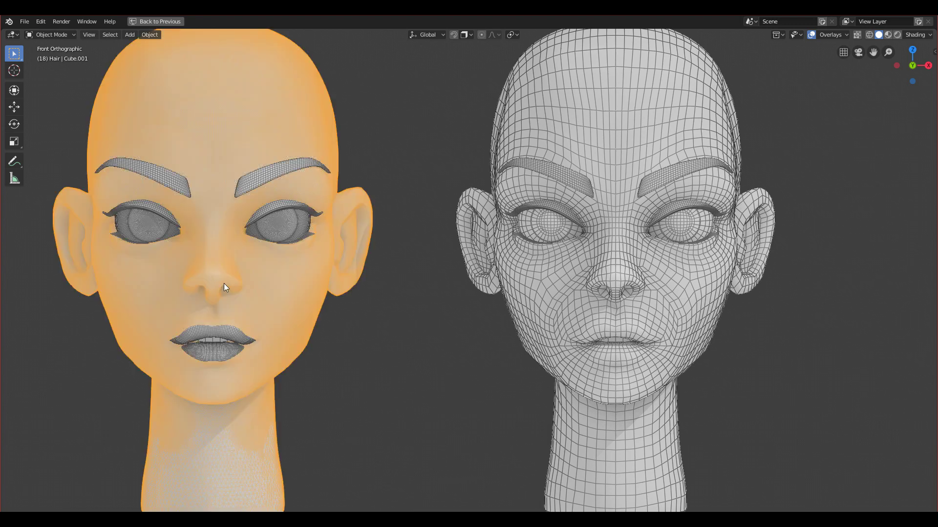
click(581, 295)
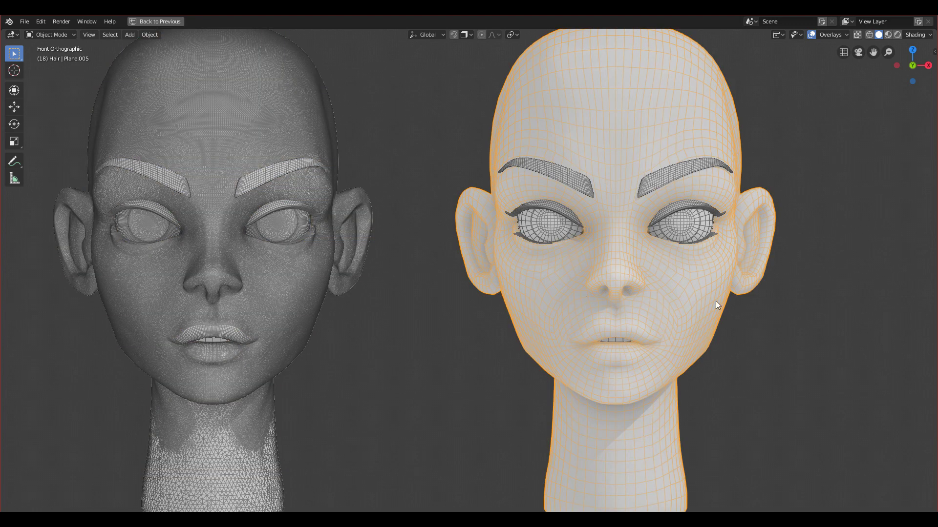
scroll(590, 264, down, 2)
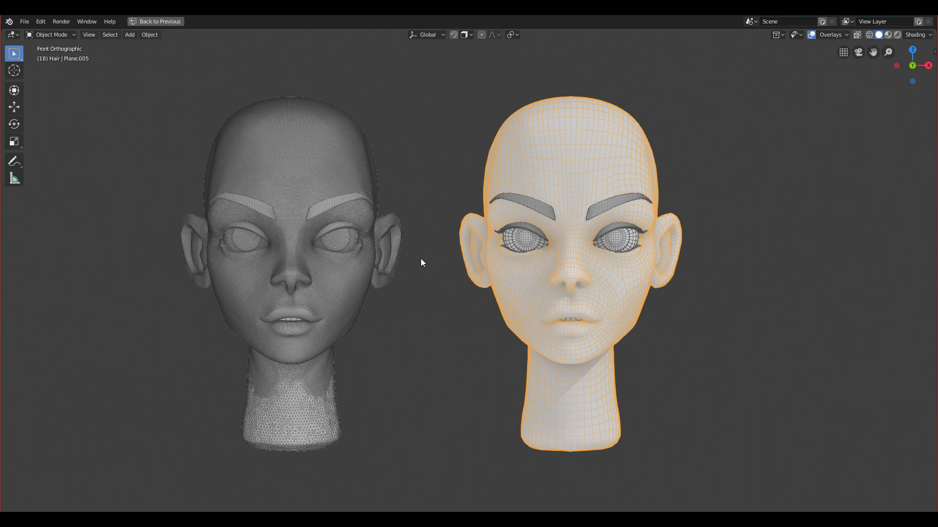
click(479, 308)
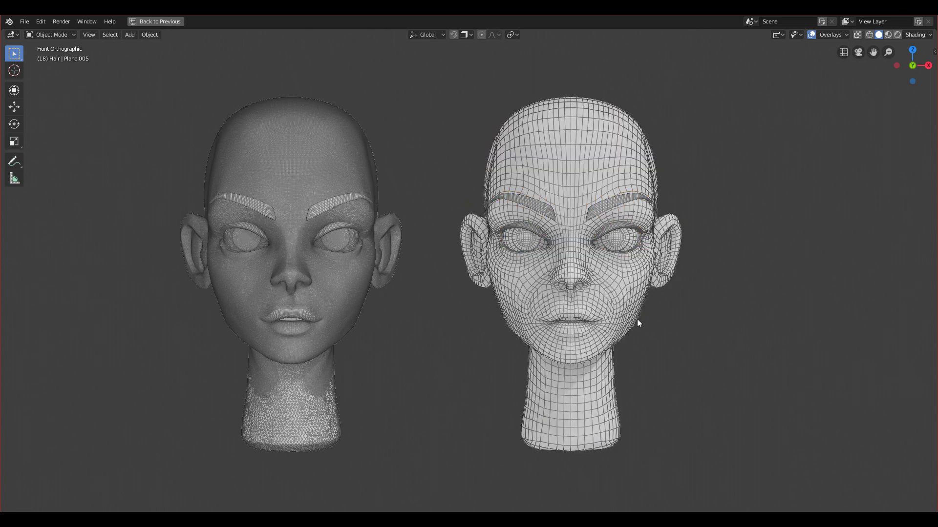
scroll(640, 318, up, 5)
scroll(632, 310, down, 4)
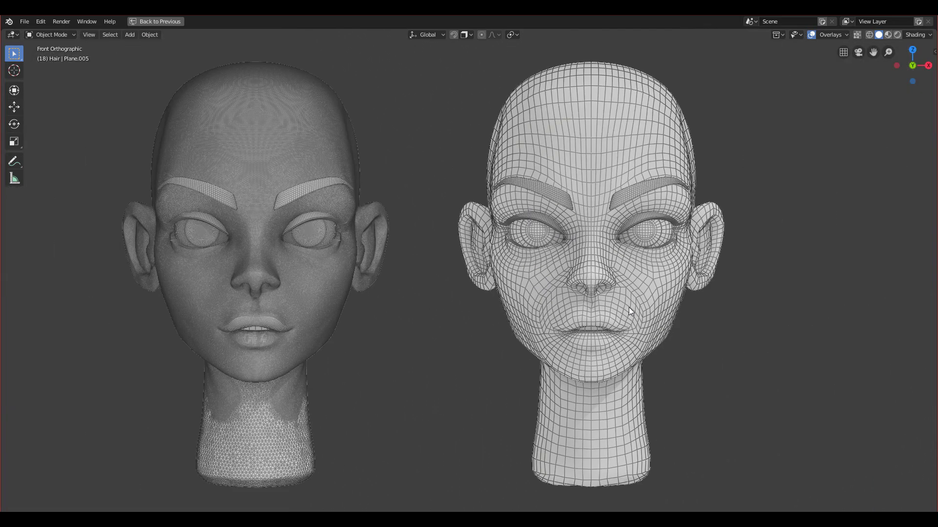